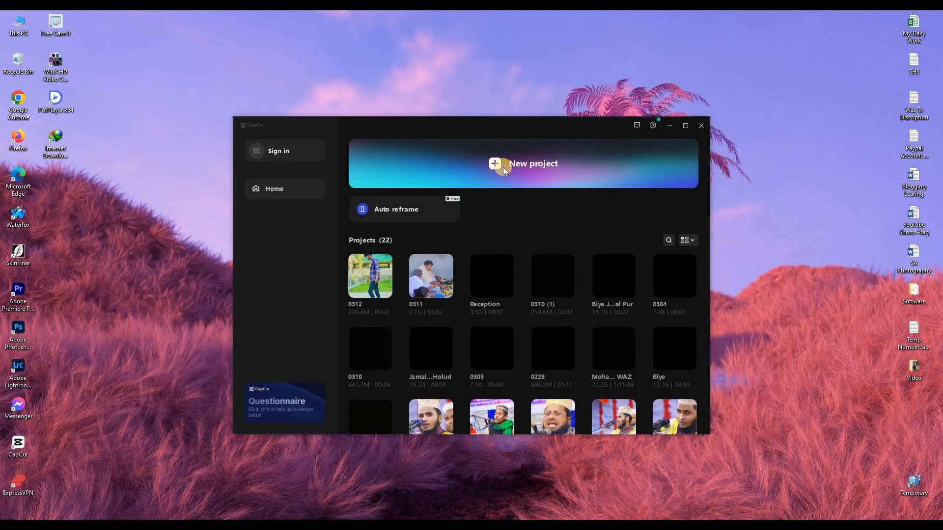
Create a new project and try to export it with an empty timeline
left_click(503, 169)
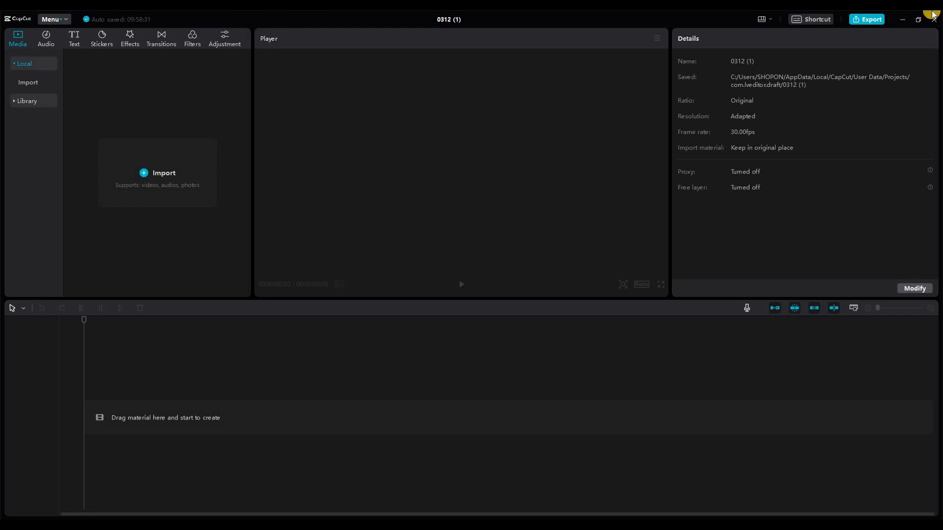
left_click(868, 18)
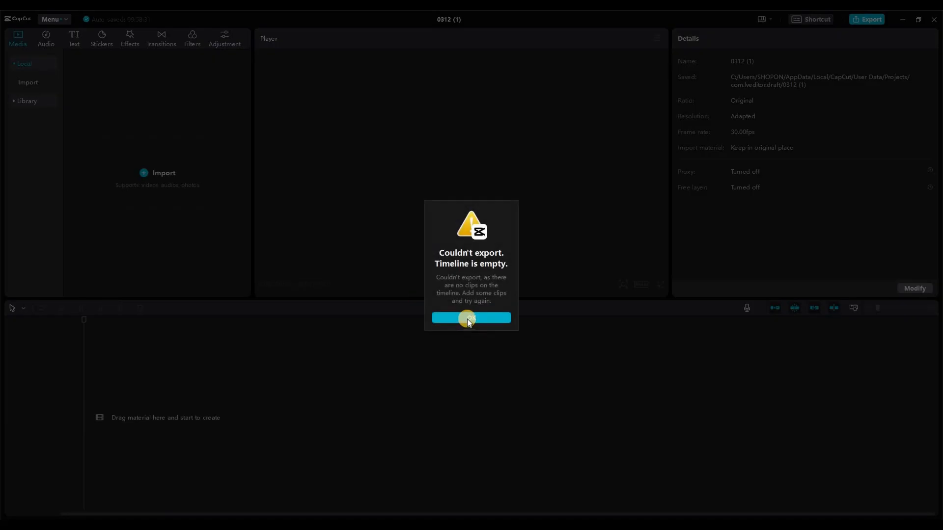
left_click(473, 318)
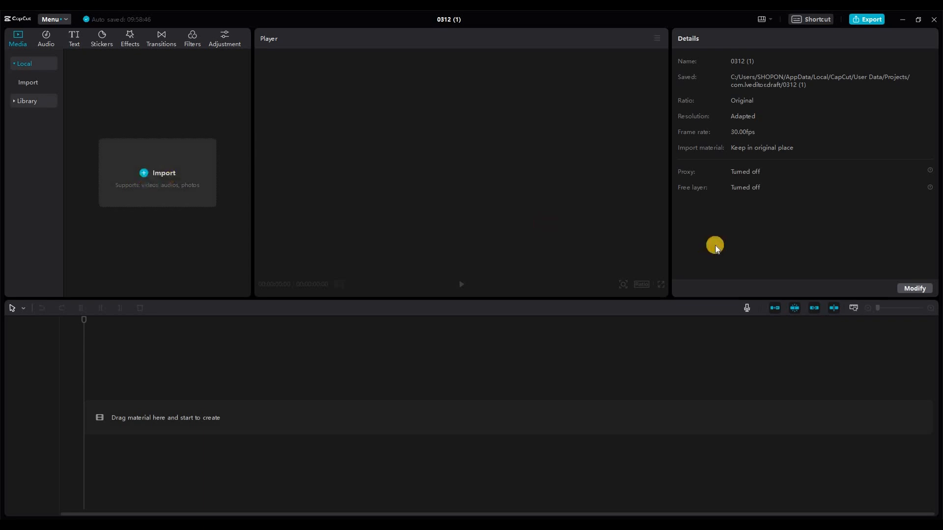
Import the MVI_4879.MP4 video from the My Studio Video folder on ALL FILE (D:) into the project's media
left_click(136, 176)
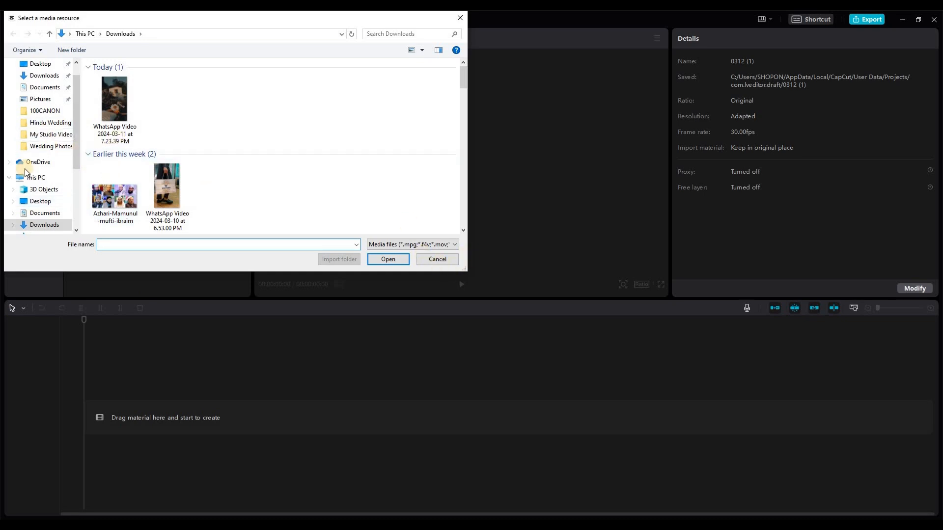
scroll(39, 197, "down", 3)
left_click(45, 201)
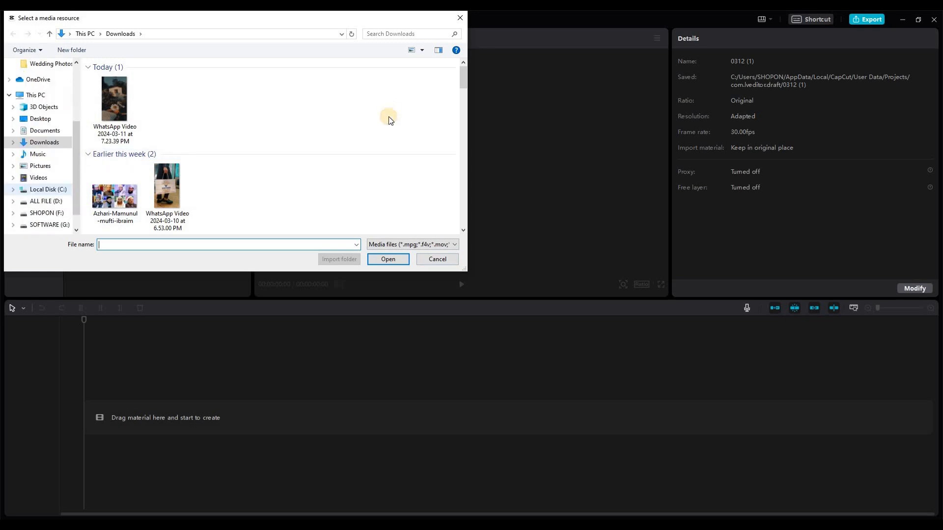
scroll(131, 190, "down", 1)
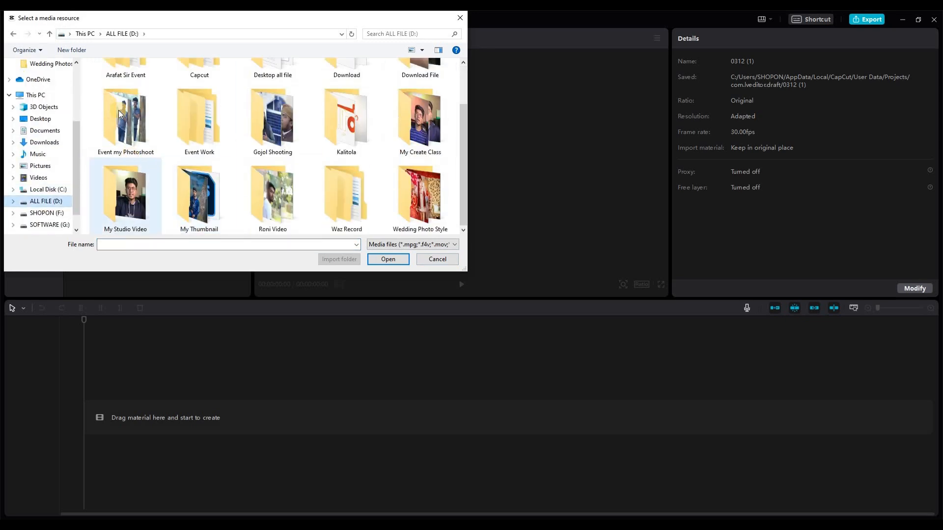
double_click(128, 192)
left_click(124, 105)
left_click(397, 259)
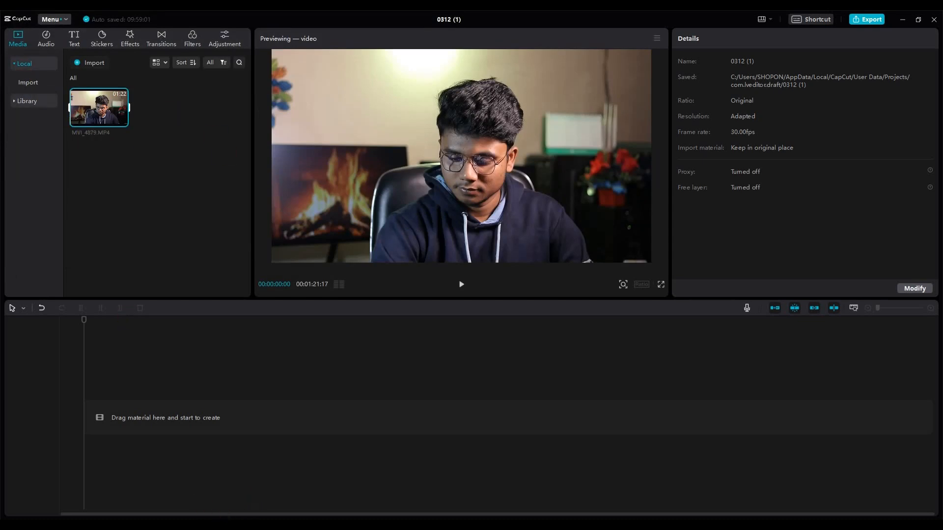
Switch to File Explorer and try to bring the MVI_4879 video from the My Studio Video folder into the project
left_click(203, 524)
left_click(237, 492)
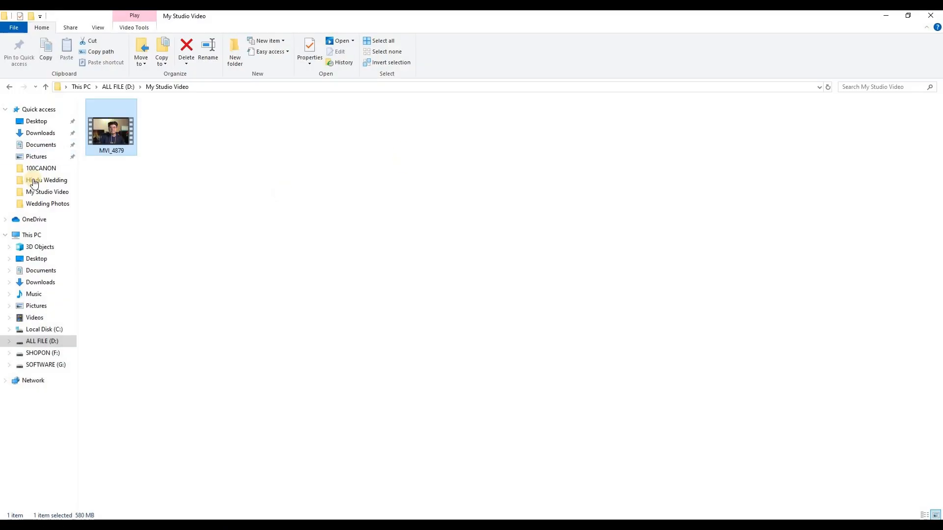
left_click_drag(106, 124, 167, 112)
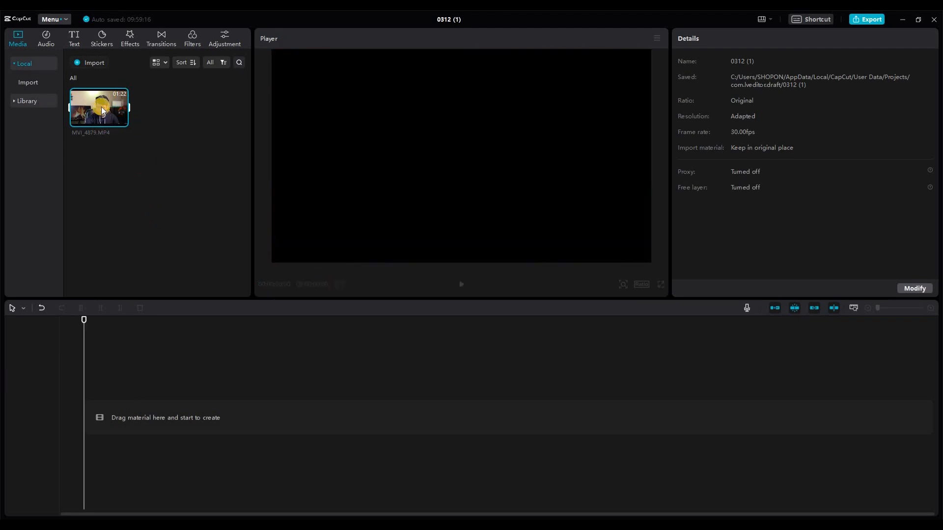
Place the MVI_4879.MP4 clip at the start of the timeline's main track
left_click(101, 107)
left_click_drag(73, 105, 84, 418)
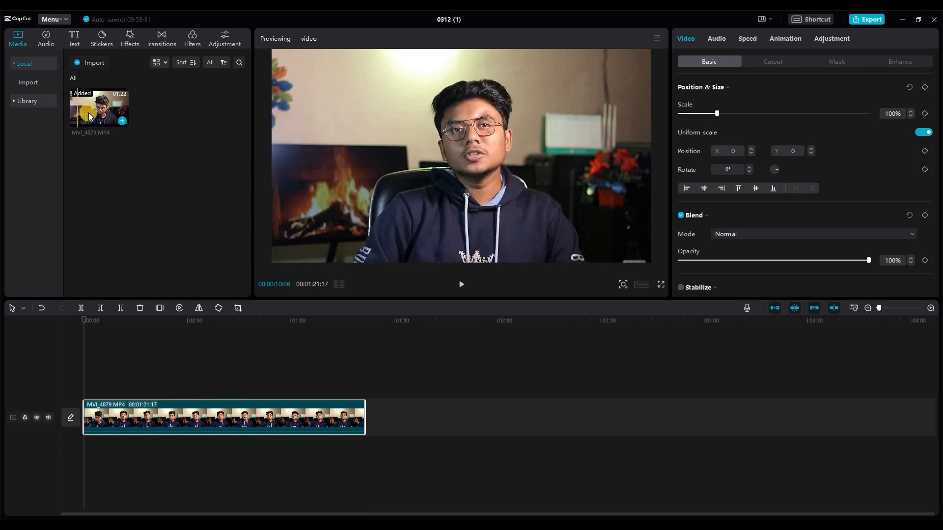
left_click(109, 110)
left_click(103, 109)
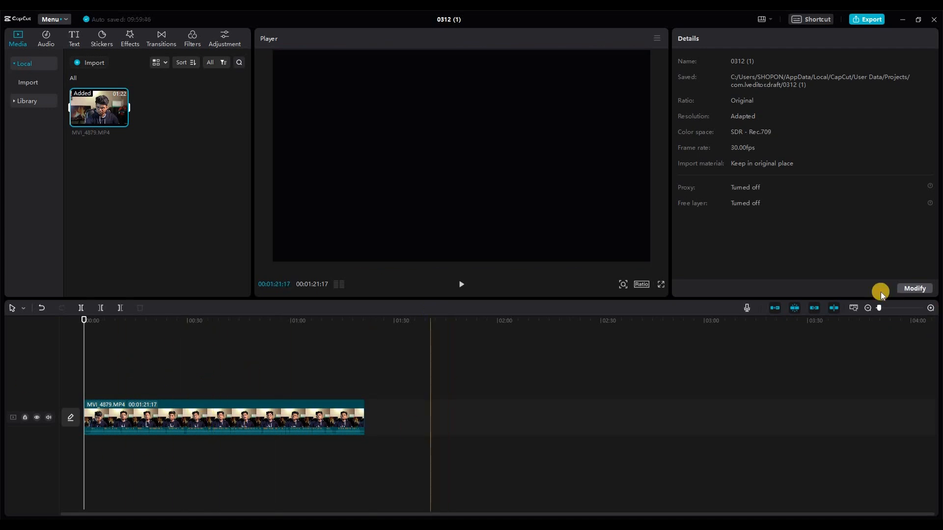
mouse_move(884, 310)
left_mouse_down()
mouse_move(907, 308)
mouse_move(860, 308)
mouse_move(889, 309)
left_mouse_up()
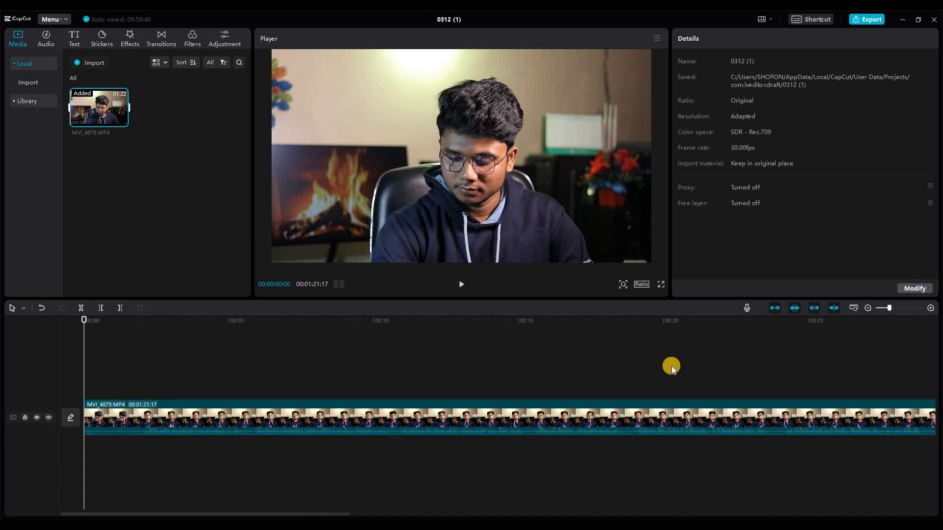
left_click(624, 284)
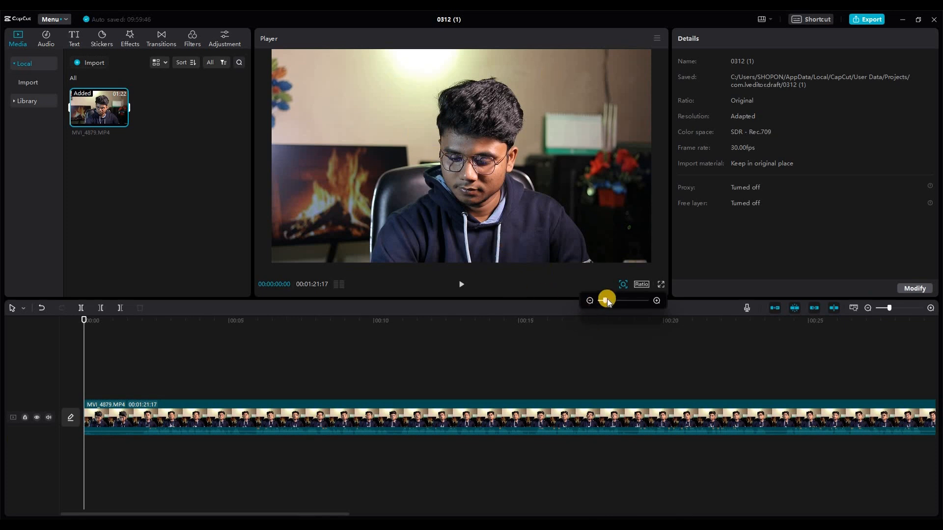
mouse_move(606, 299)
left_mouse_down()
mouse_move(649, 303)
mouse_move(605, 302)
left_mouse_up()
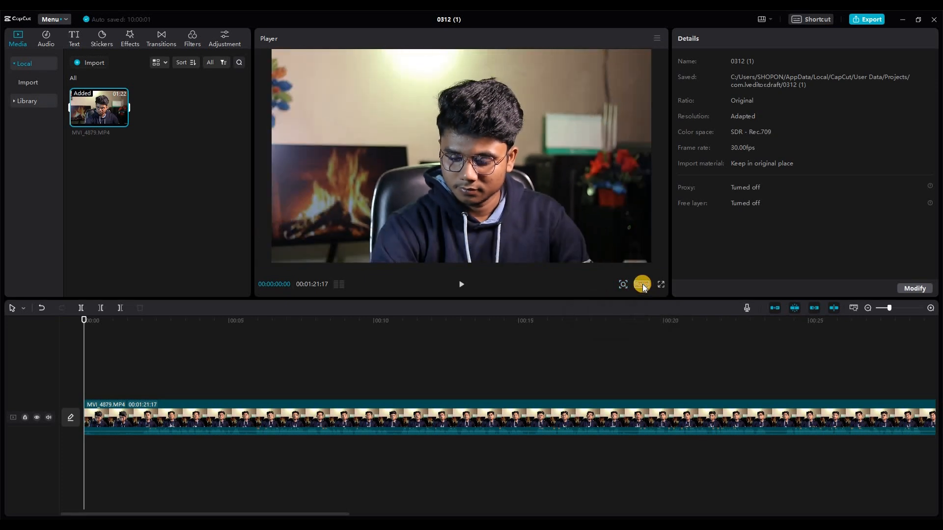
Try the 1:1, 9:16 and 16:9 aspect ratios on the project and return it to Original
left_click(642, 284)
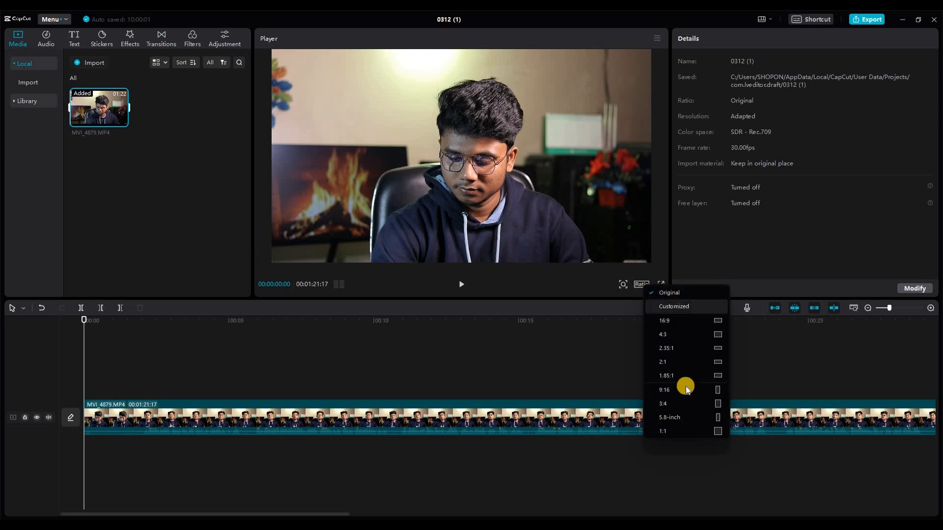
left_click(711, 431)
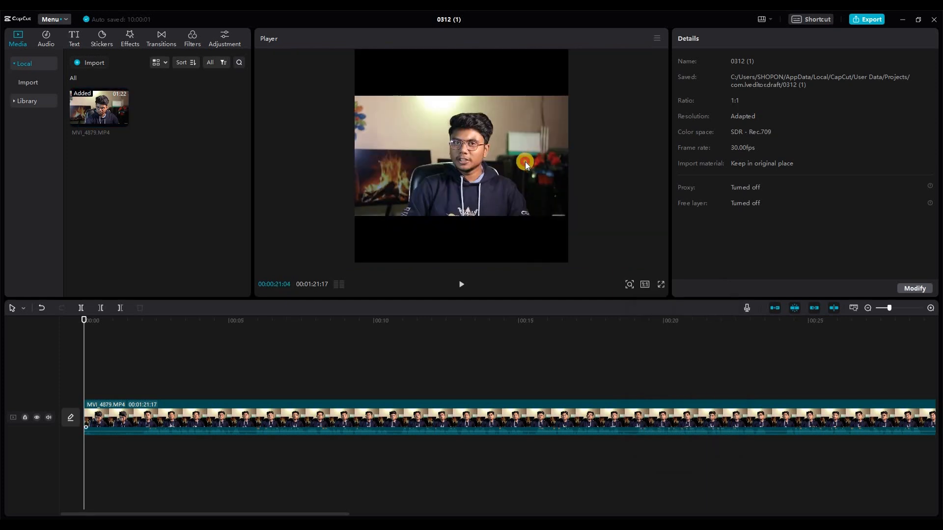
left_click(526, 161)
left_click(646, 284)
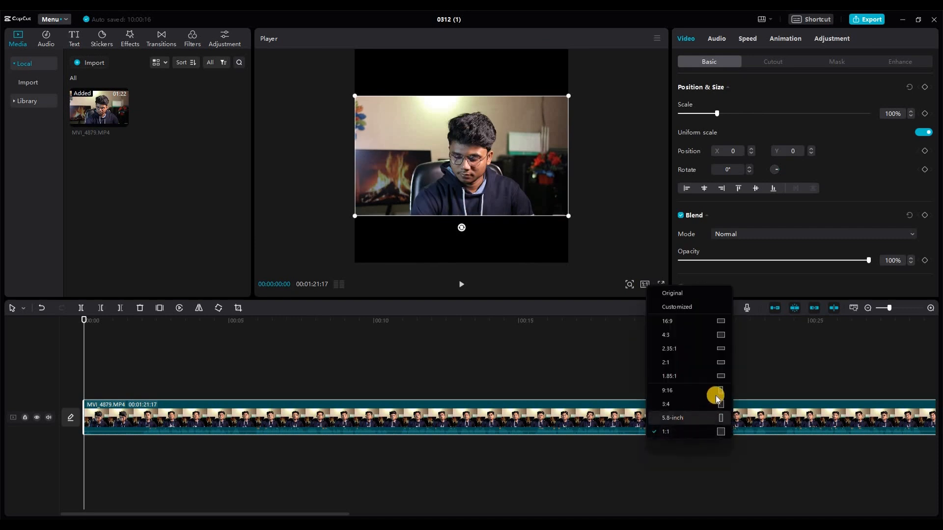
left_click(707, 389)
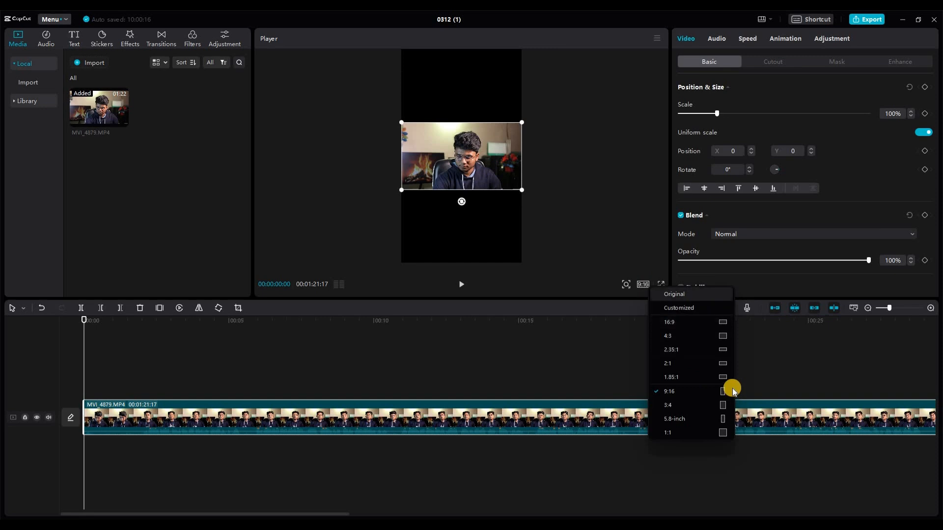
left_click(674, 323)
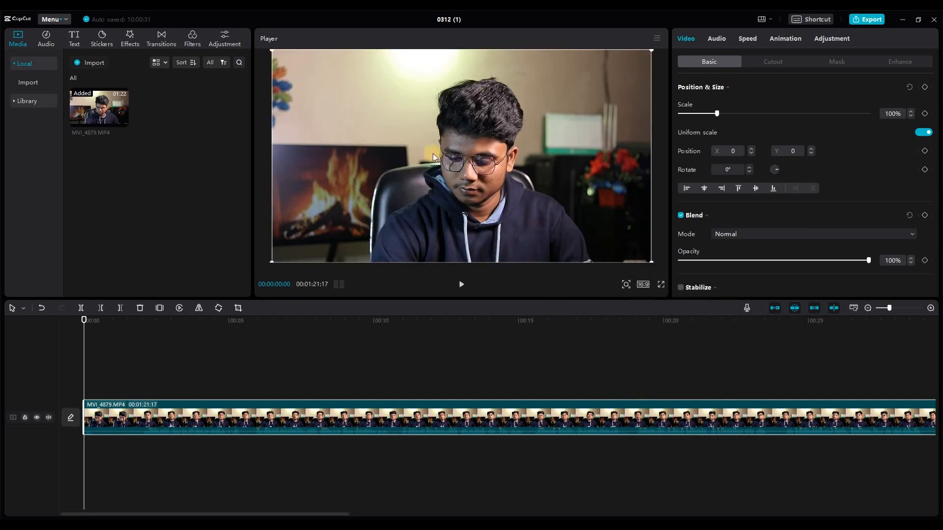
left_click(641, 284)
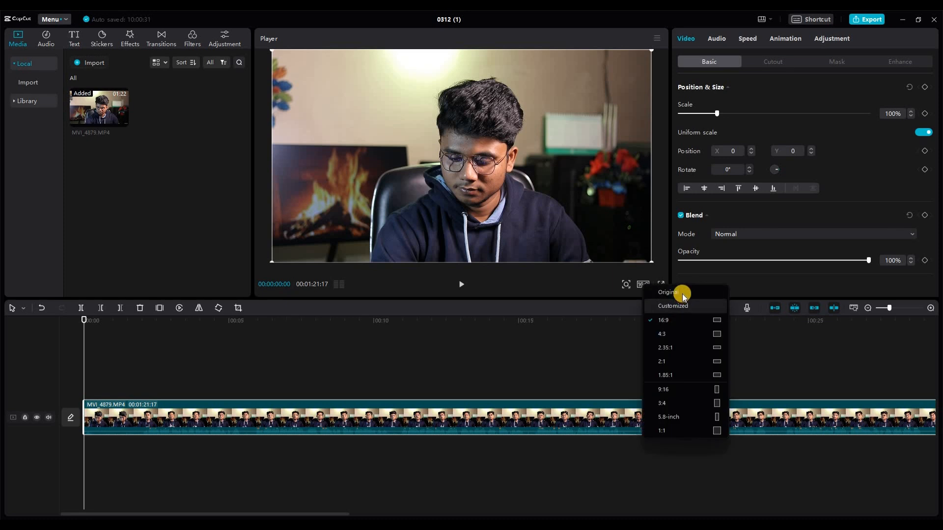
left_click(669, 292)
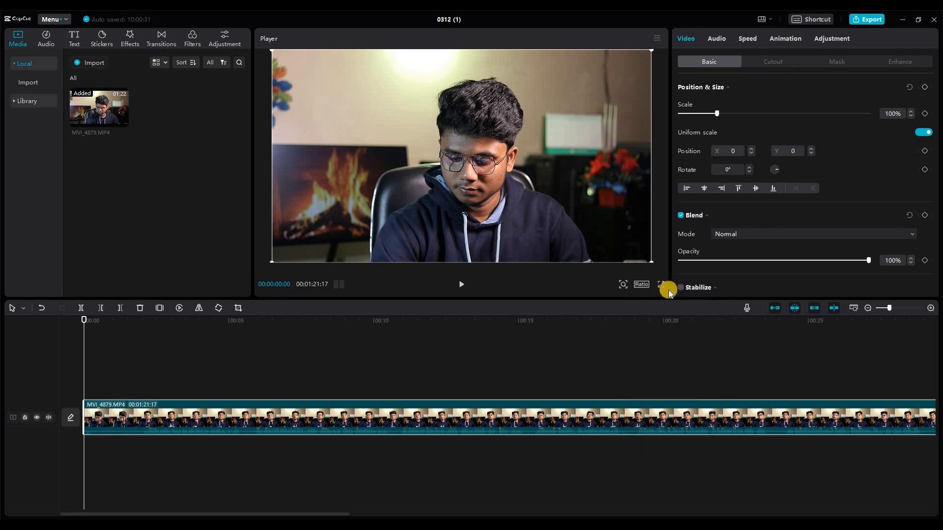
Preview the start of the clip and place the playhead at 00:00:02:00
left_click(459, 285)
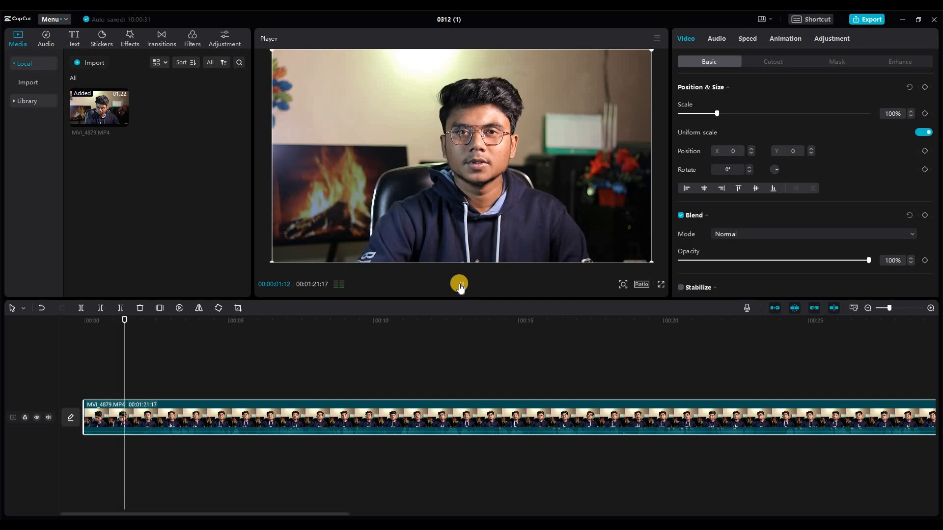
left_click(143, 320)
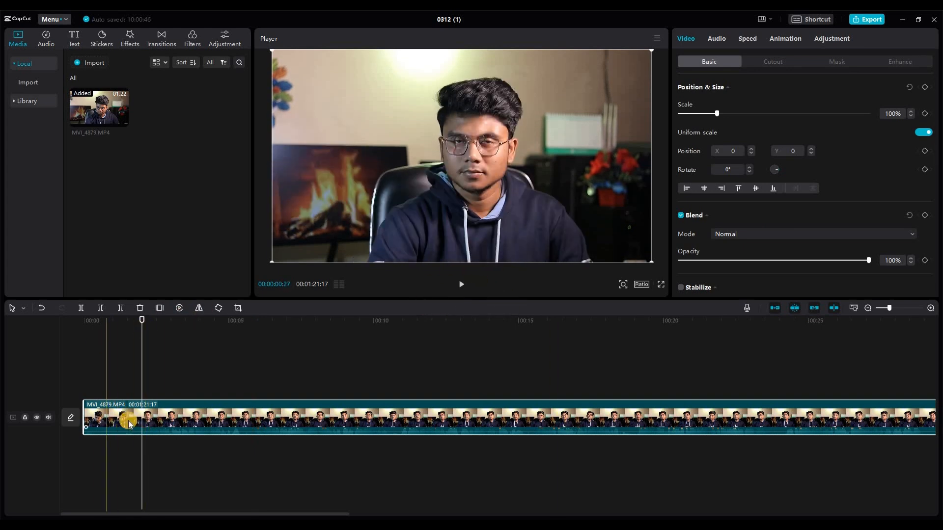
Split the clip at the playhead, delete the opening two-second section, and undo both edits
left_click(82, 308)
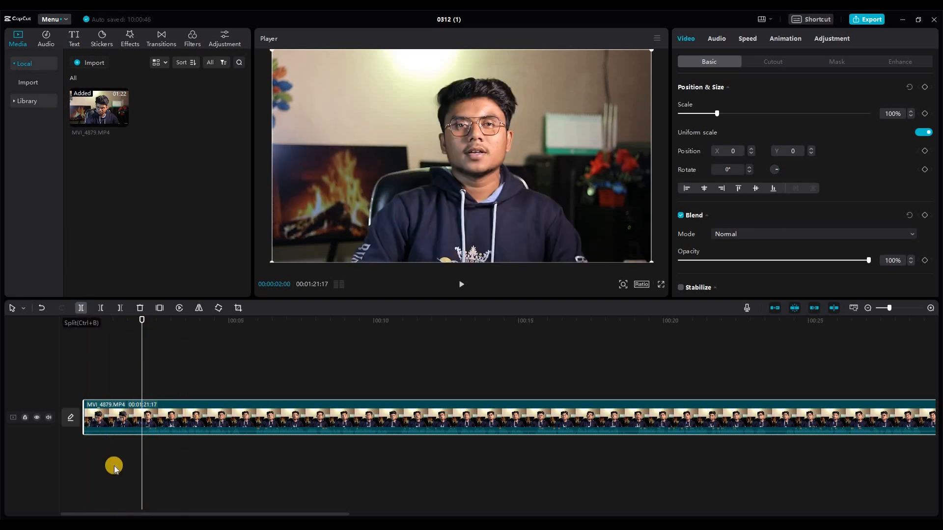
left_click(137, 417)
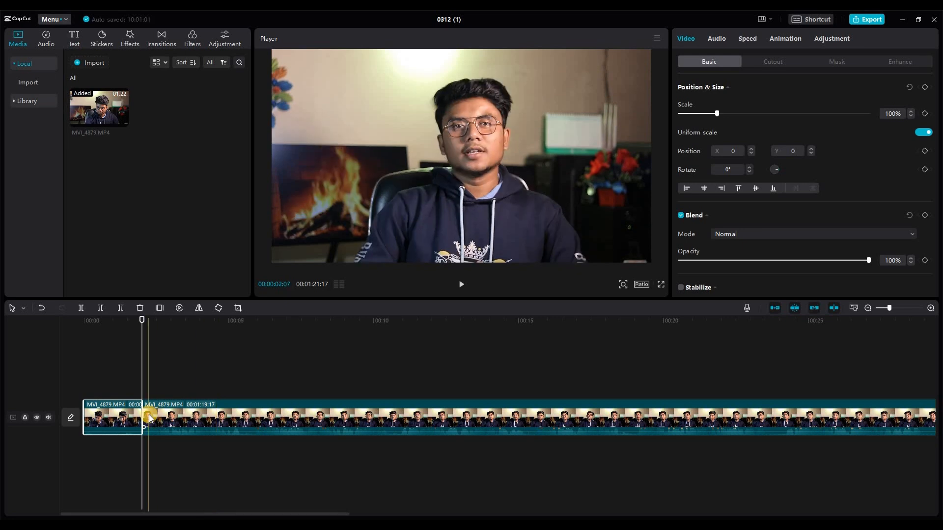
key("Delete")
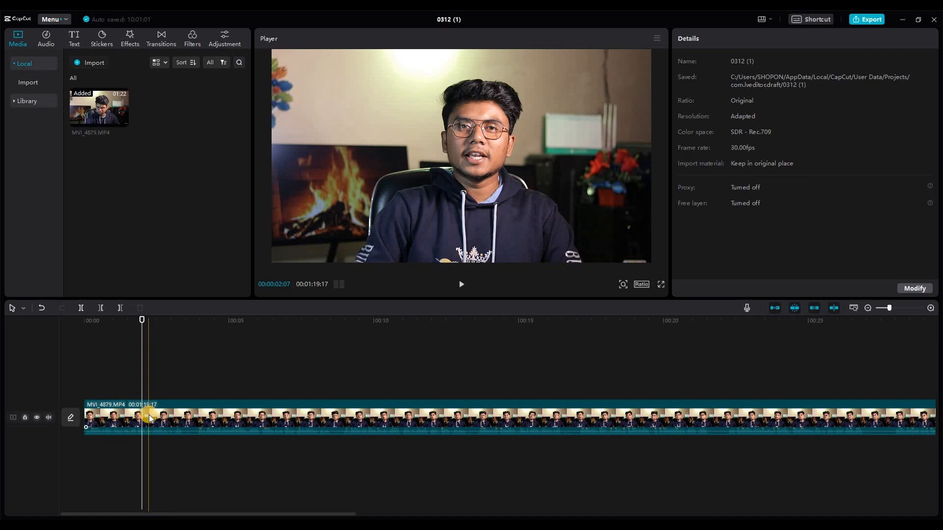
key("ctrl+z")
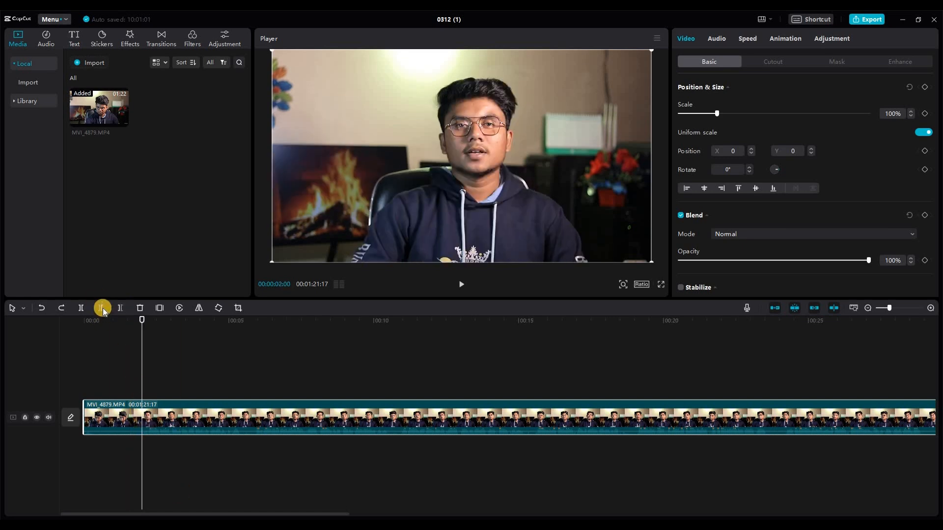
Remove the part of the clip before the 00:00:02:00 playhead with the Delete left command
left_click(80, 310)
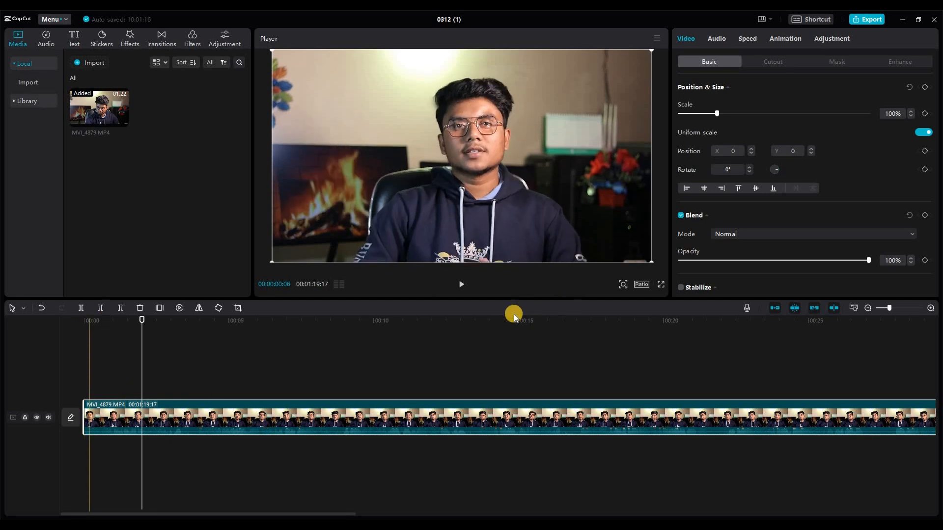
Play through the trimmed clip to find an unwanted pause and split the clip at about 00:00:26:29
left_click(462, 284)
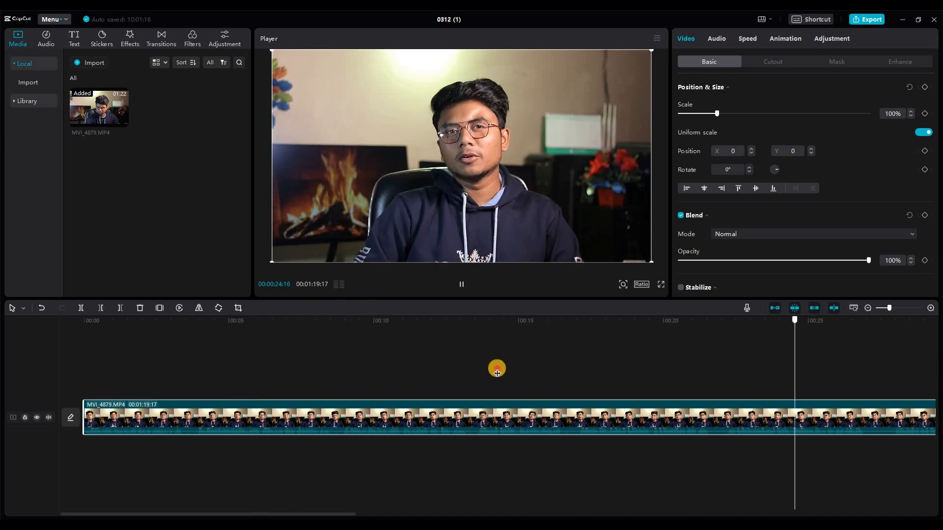
left_click(402, 377)
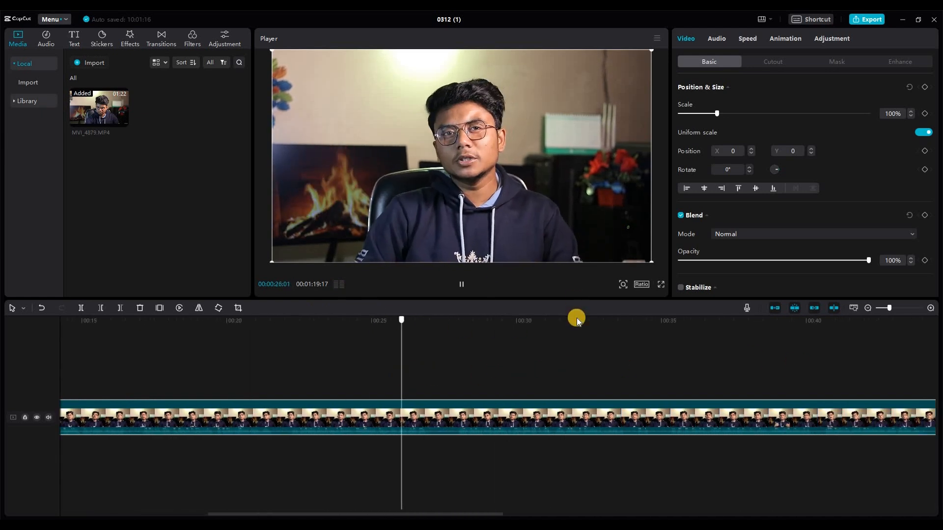
left_click(462, 286)
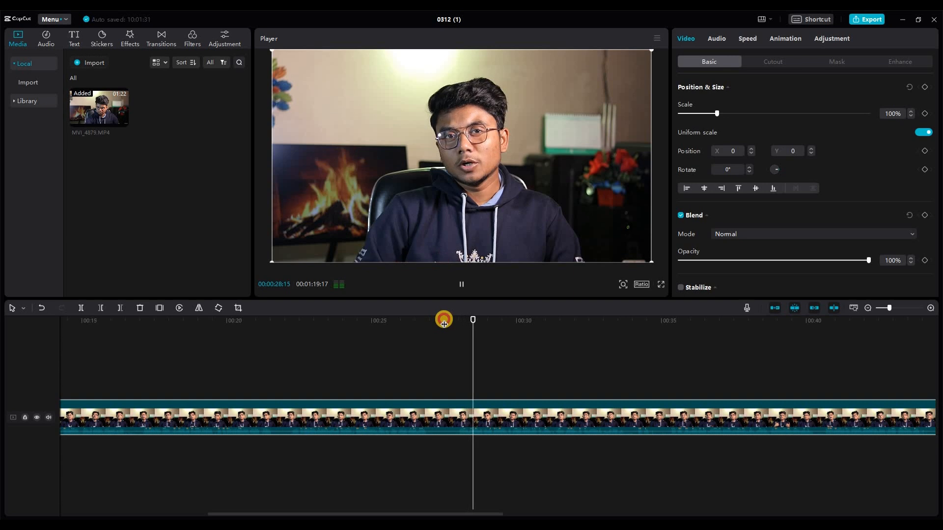
left_click_drag(470, 317, 440, 413)
left_click(81, 308)
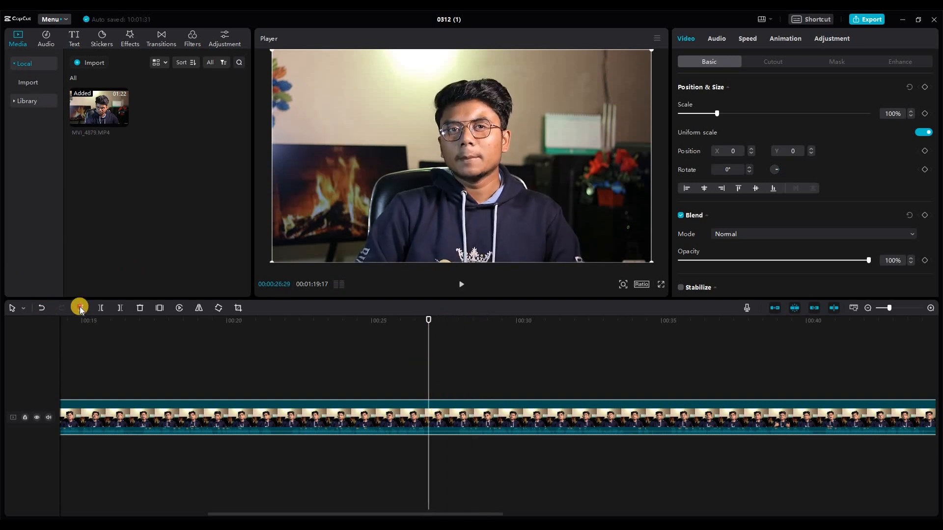
Split the clip again one second after the existing cut and delete the short section between the two cuts
left_click(456, 320)
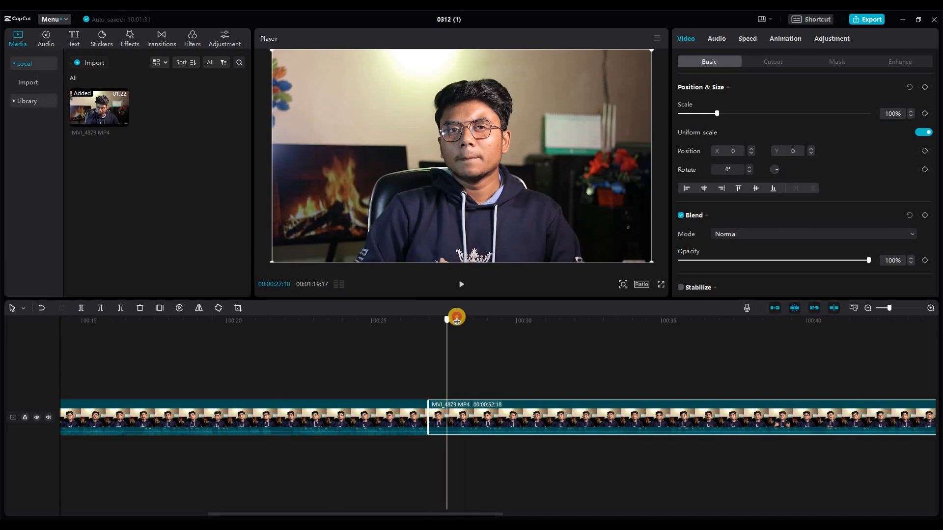
left_click(81, 308)
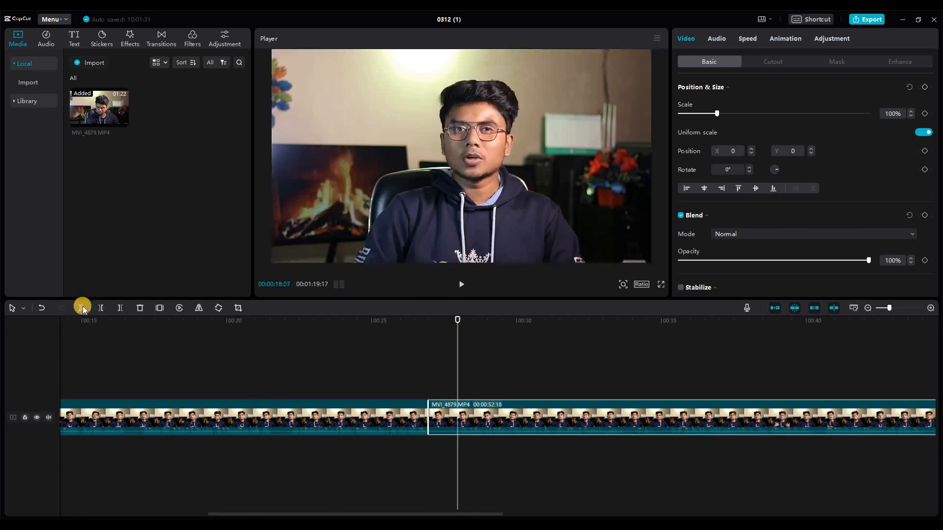
left_click(446, 425)
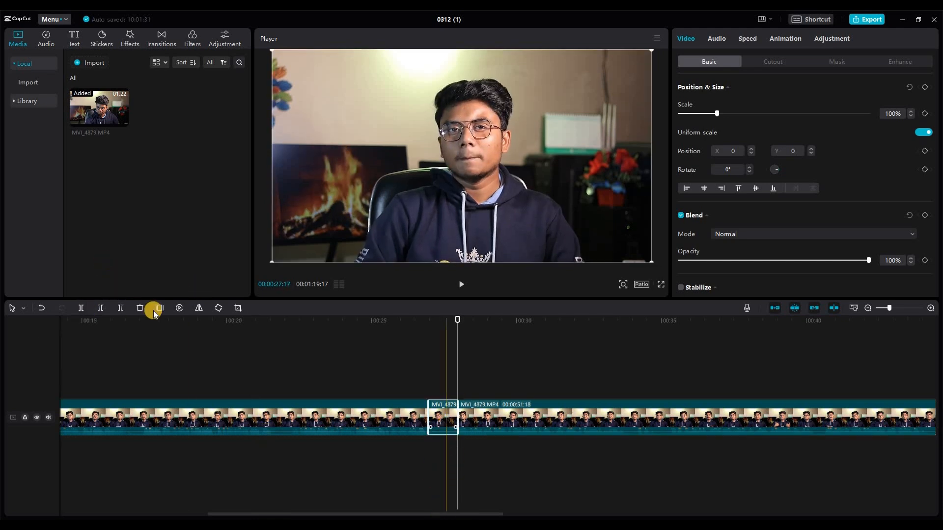
left_click(142, 308)
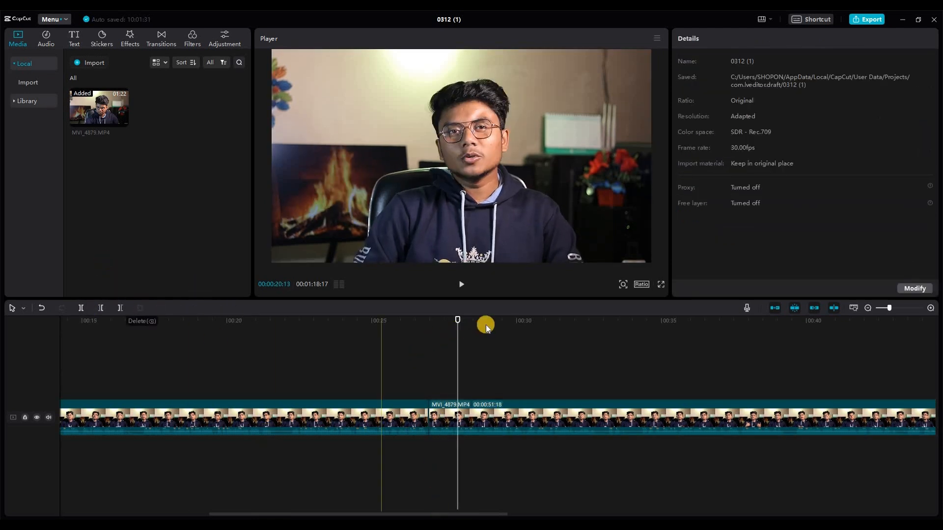
Play through the later footage to find another pause and split the clip eight seconds before its end
left_click_drag(939, 321, 515, 358)
left_click(461, 285)
key("space")
left_click(81, 309)
Split the clip at 00:01:08:29 and delete the section between this cut and the start of the final eight-second section
left_click_drag(528, 322, 498, 322)
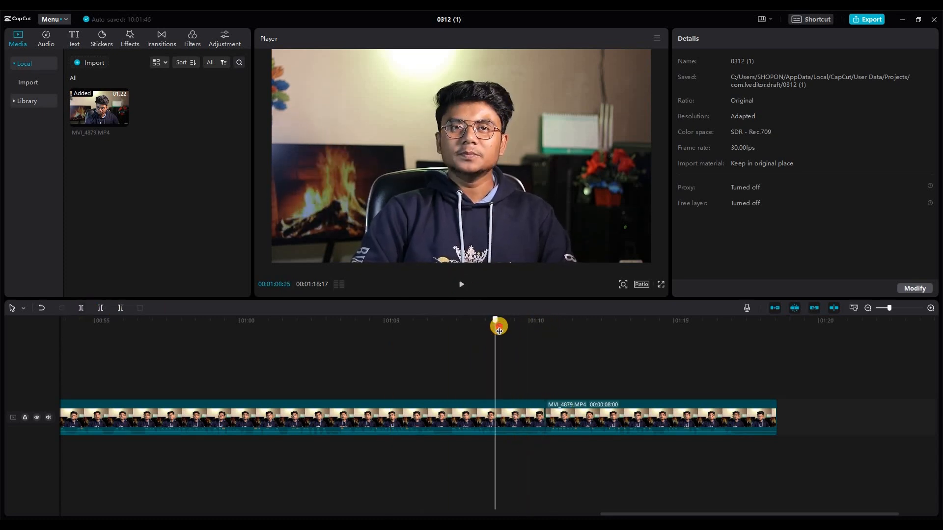
left_click(511, 426)
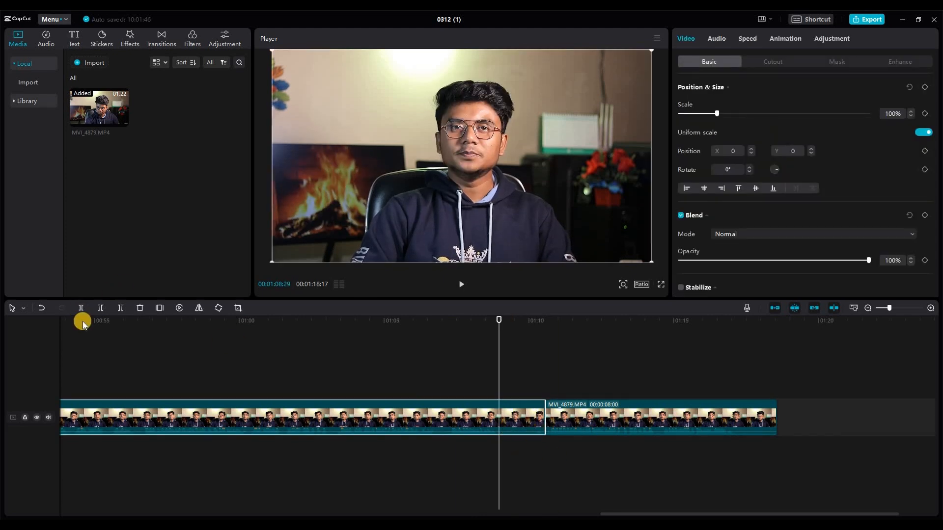
key("ctrl+b")
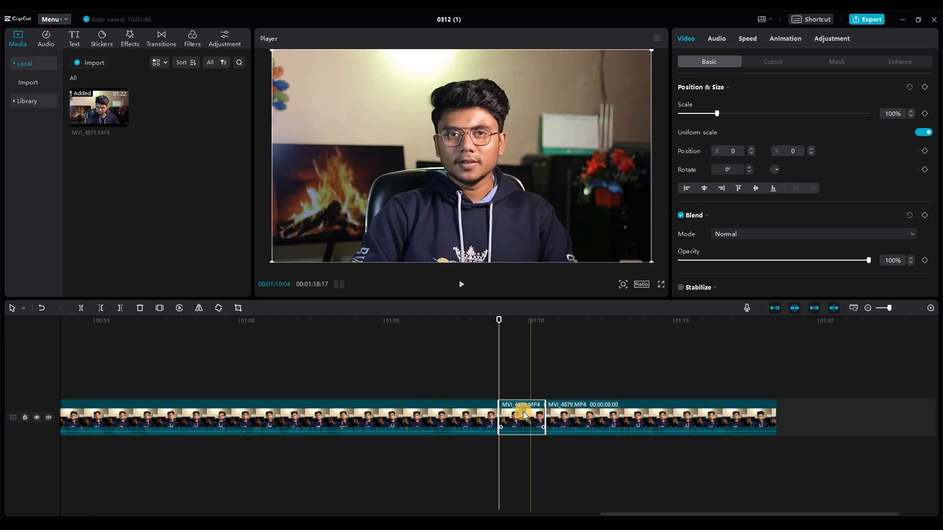
key("Delete")
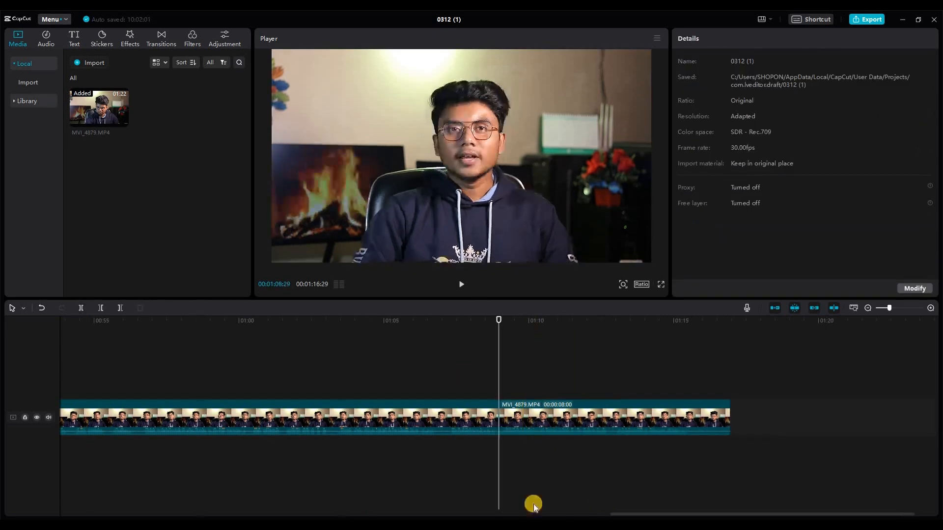
left_click_drag(641, 516, 110, 511)
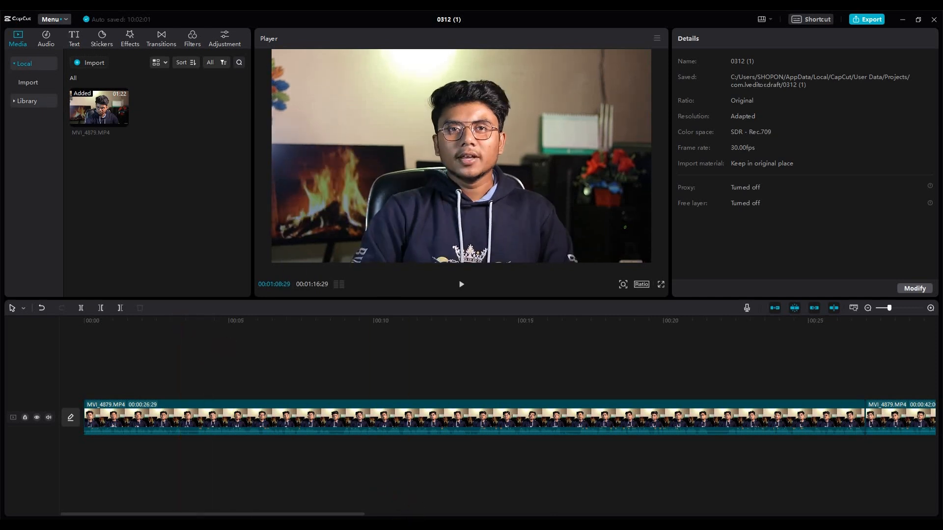
Switch to Chrome, look through the videos on the SHS Pictures YouTube channel, and return to CapCut
left_click(394, 524)
left_click(914, 42)
left_click(830, 243)
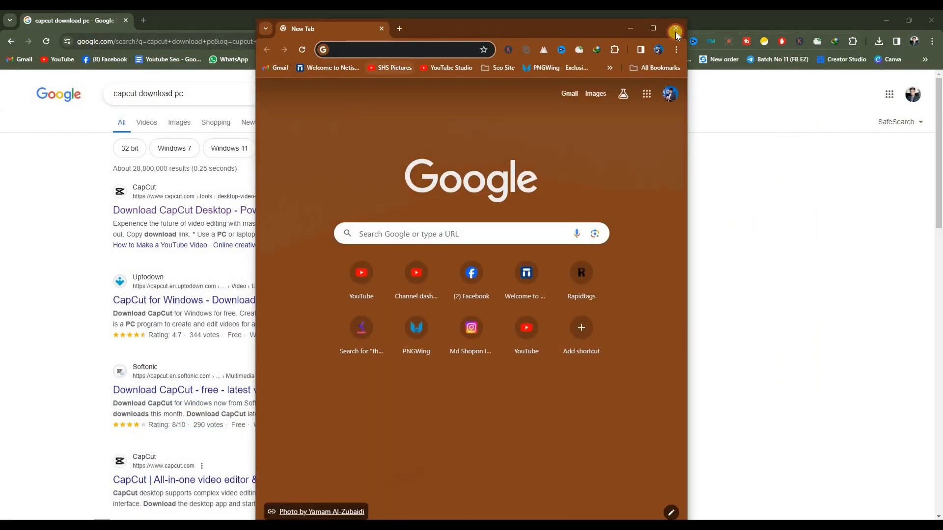
left_click(654, 28)
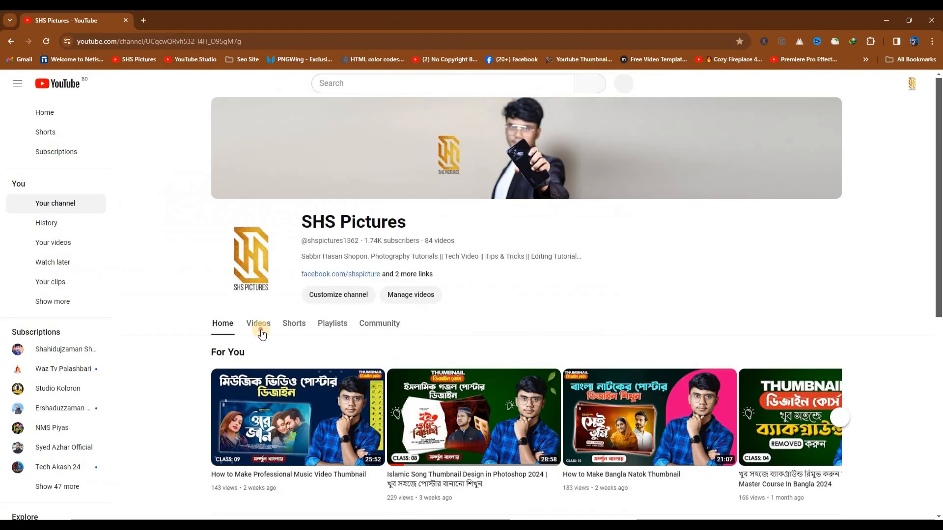
left_click(262, 334)
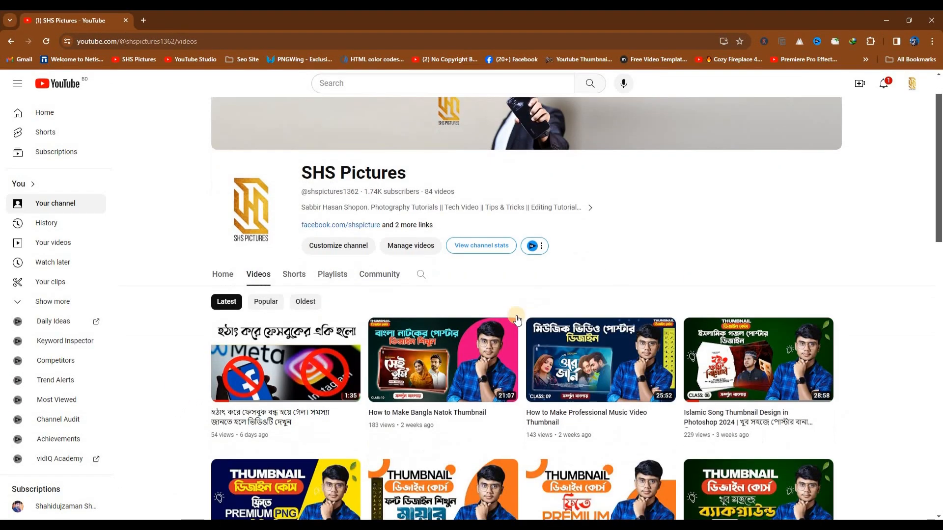
scroll(517, 321, "down", 4)
mouse_move(834, 438)
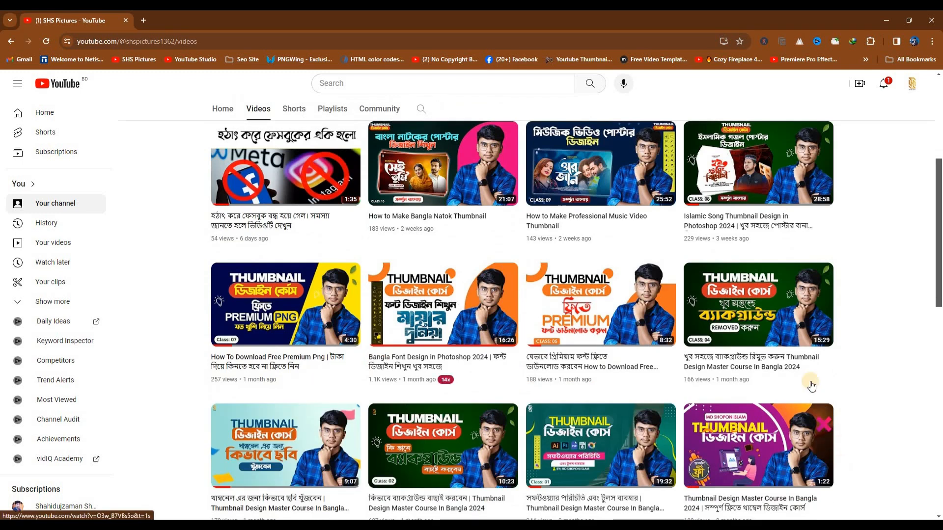
left_click(885, 85)
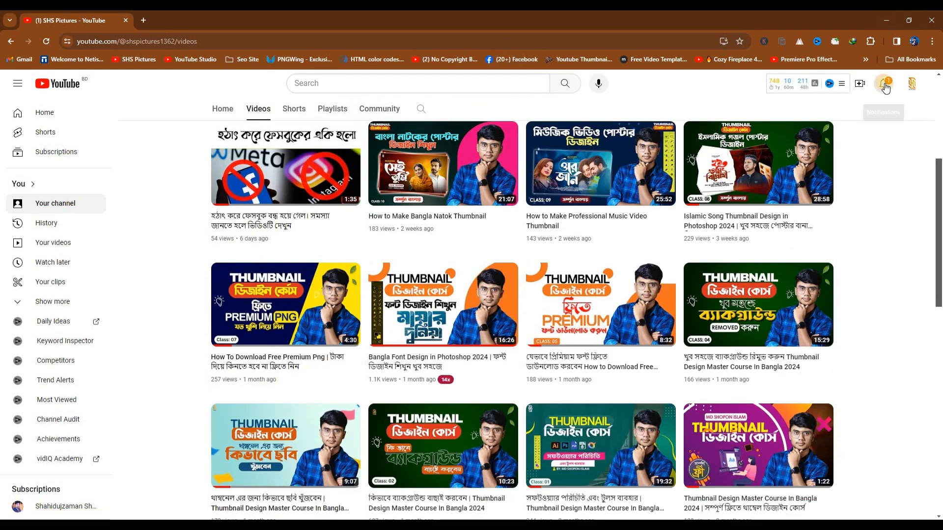
left_click(889, 16)
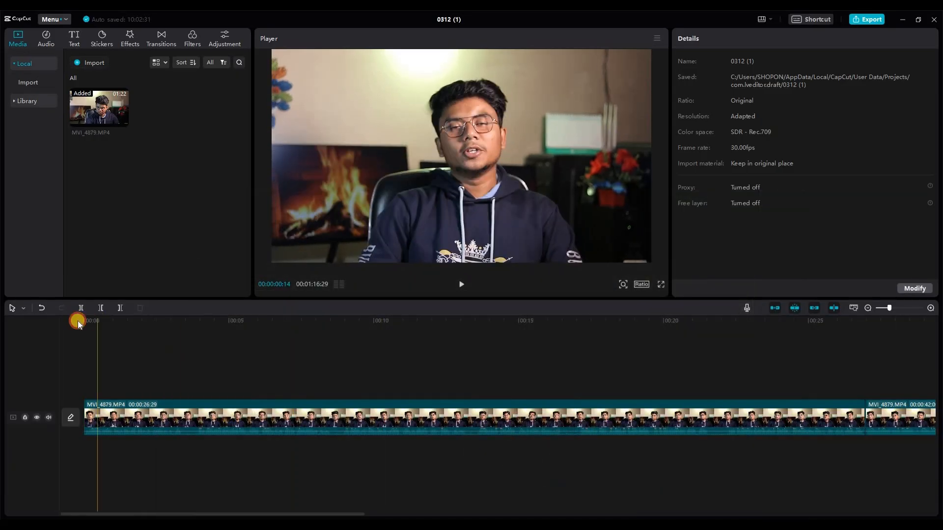
Add a default text above the clip at 00:00:01:01 and change its wording to "jklglh;"
left_click(78, 322)
left_click_drag(91, 322, 114, 319)
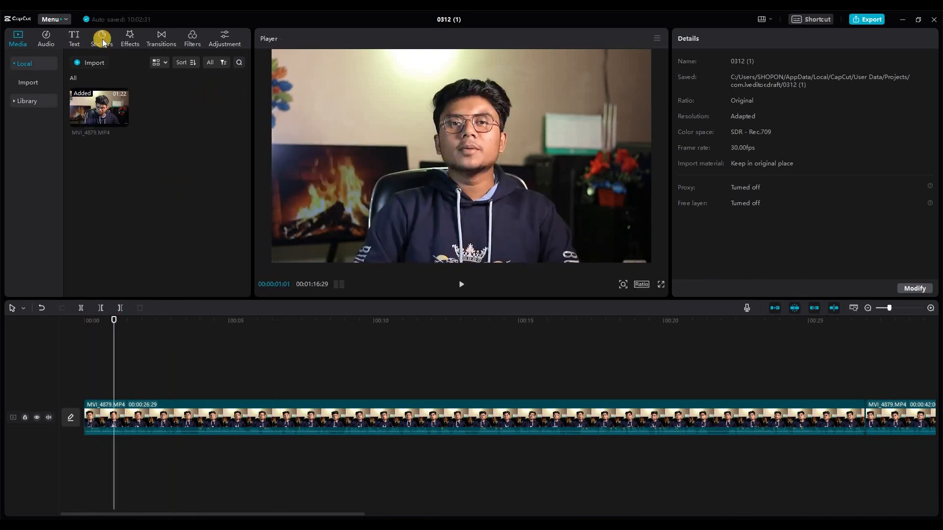
left_click(74, 39)
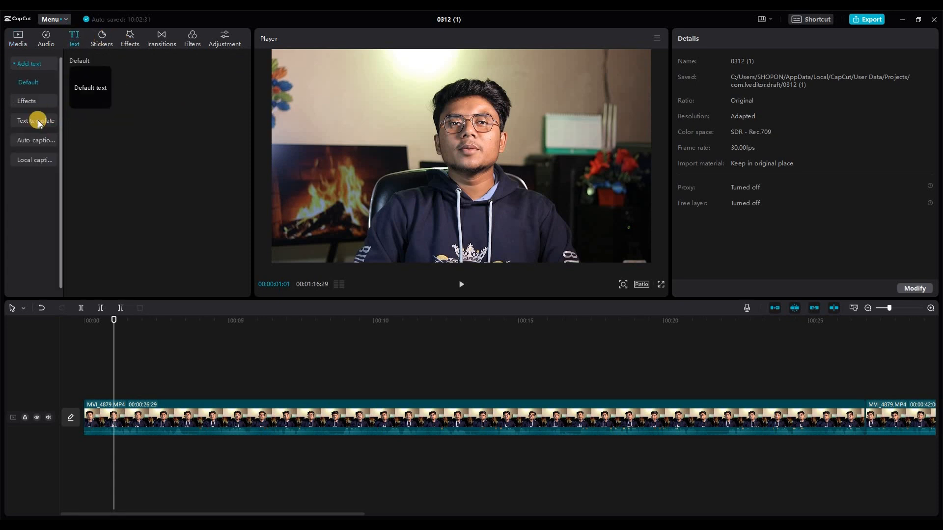
left_click(95, 93)
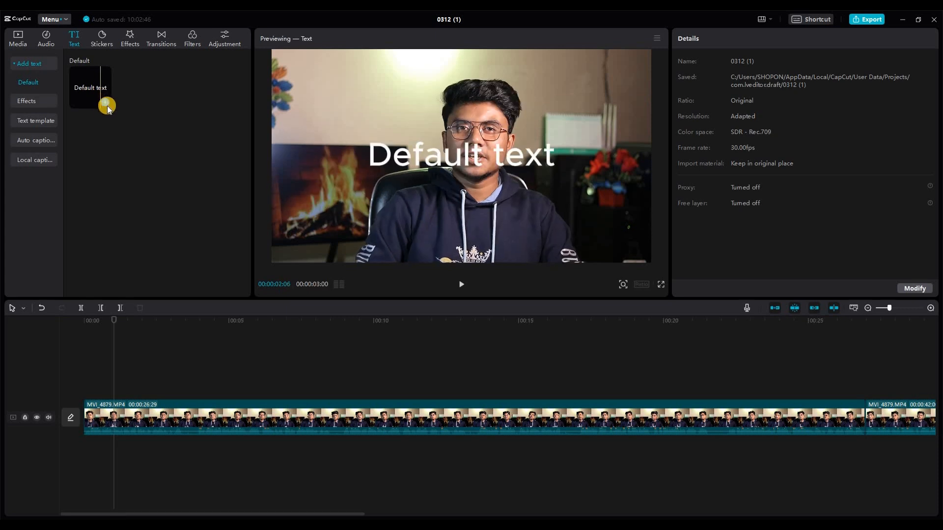
left_click_drag(109, 107, 154, 331)
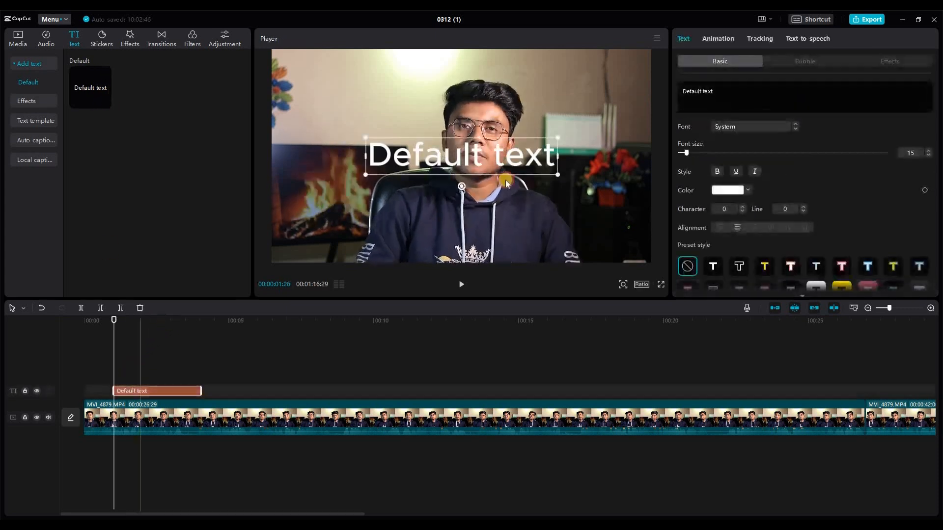
double_click(485, 154)
type("jklglh;")
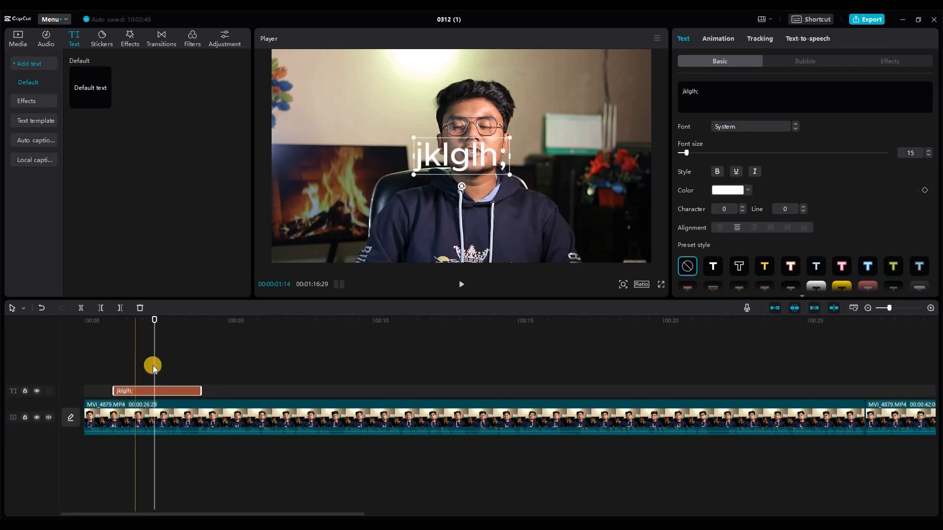
Preview the "jklglh;" text over the footage and delete it from the timeline
left_click(147, 321)
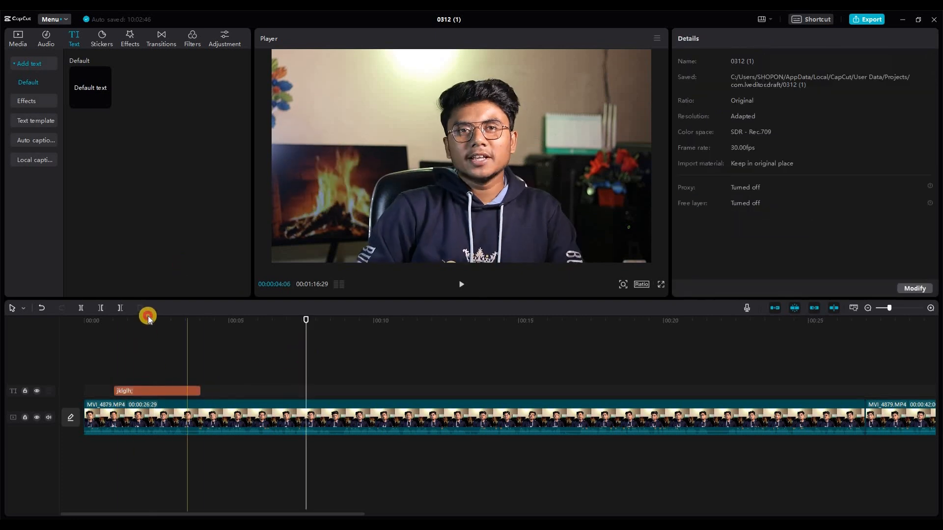
left_click(152, 391)
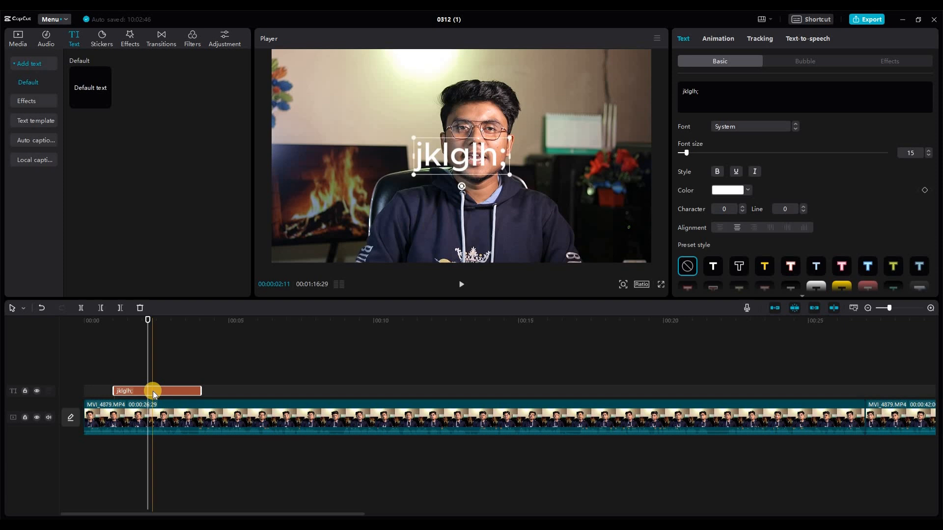
key("Delete")
Add the GYM EQUIPMENT / BEGINNER'S GUIDE text template near the clip's start and shrink it into the video frame's lower-left corner
left_click(28, 121)
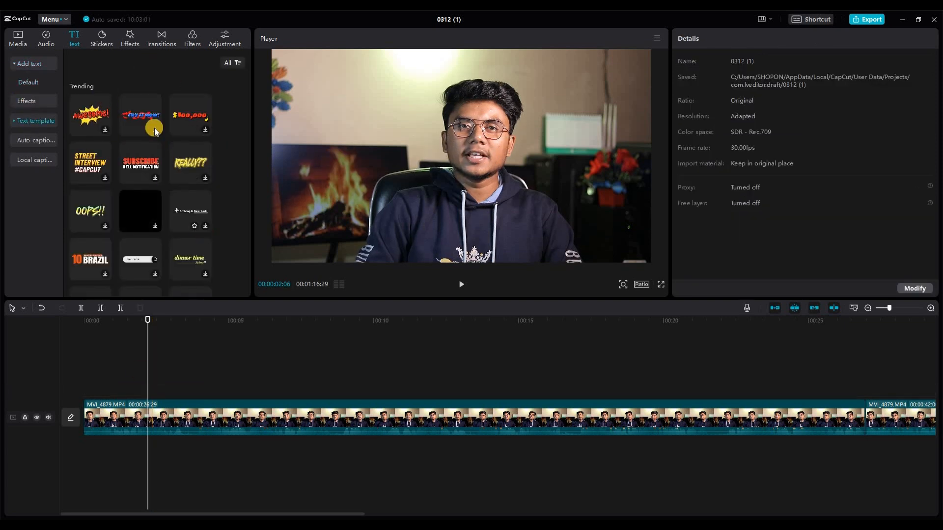
scroll(147, 169, "down", 6)
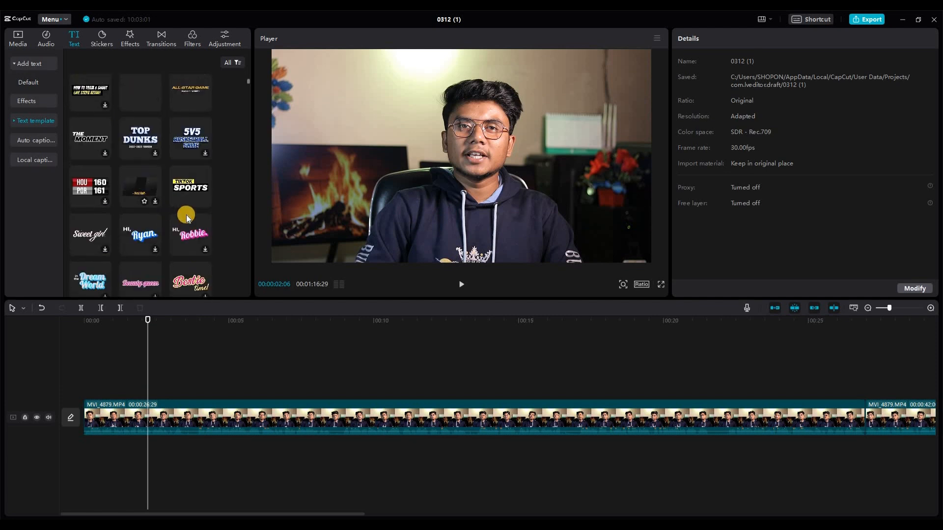
scroll(187, 217, "down", 8)
scroll(189, 218, "down", 8)
left_click_drag(88, 237, 107, 388)
left_click(109, 320)
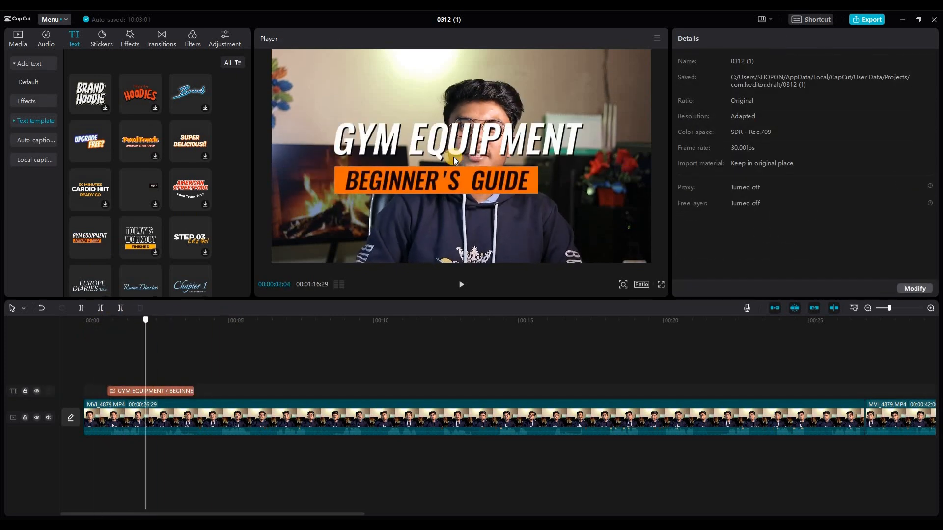
left_click(600, 107)
left_click_drag(602, 108, 331, 259)
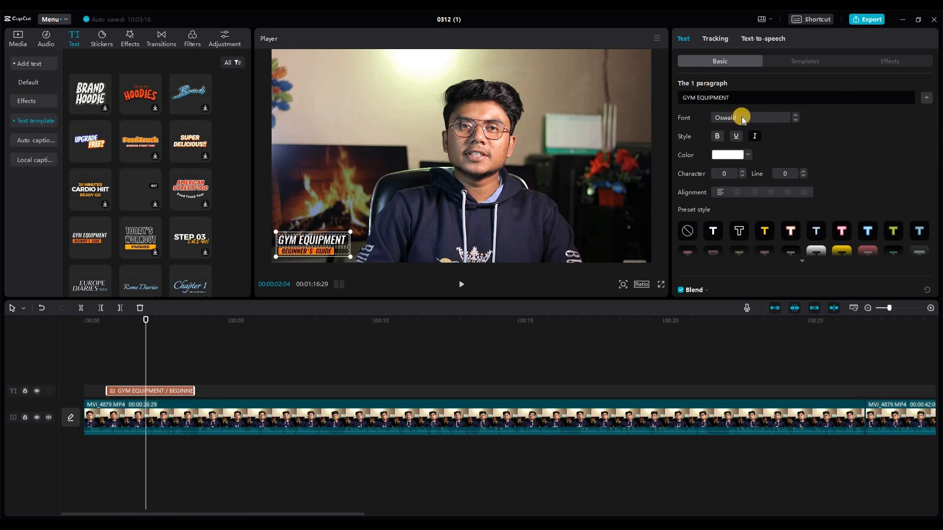
Replace the template's first line with the presenter's full name and its second line with "CONTENT CREATOR"
left_click(745, 97)
type("MD SH")
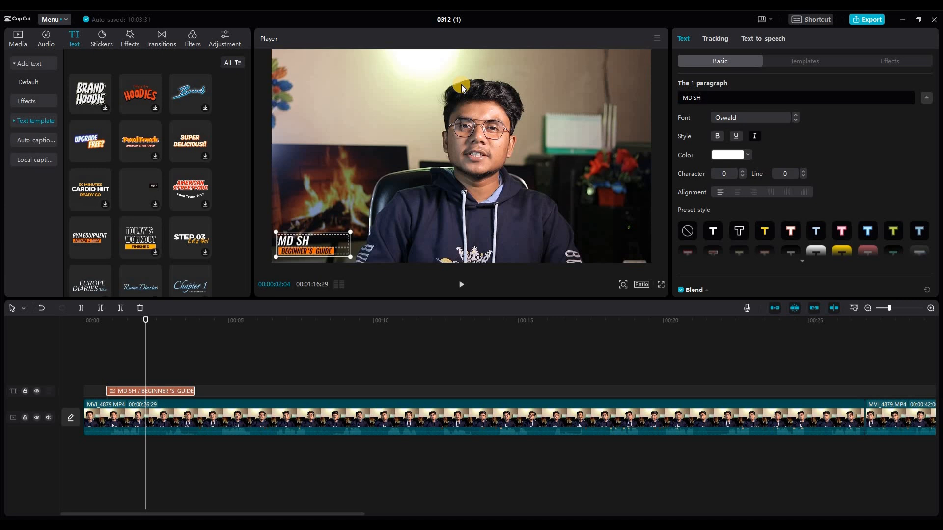
type("OPON ISLAM")
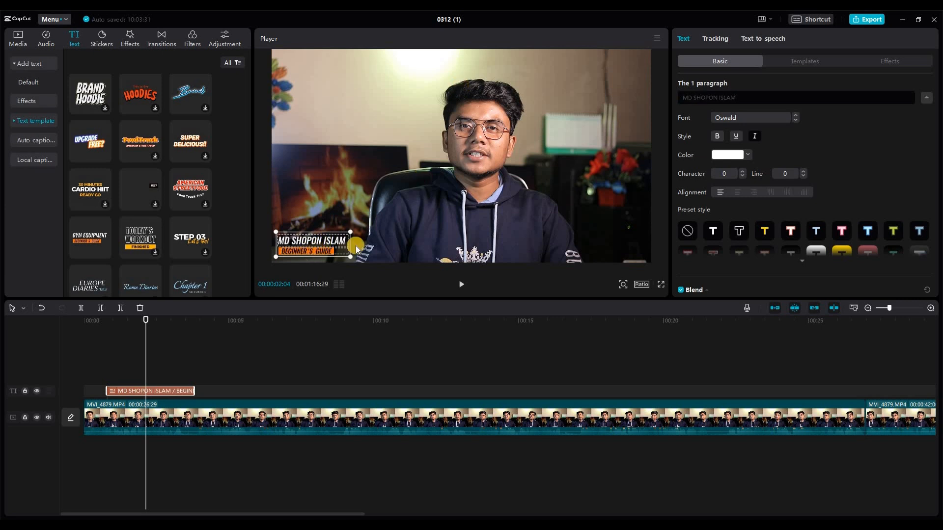
scroll(821, 175, "down", 5)
scroll(781, 139, "up", 5)
left_click(300, 249)
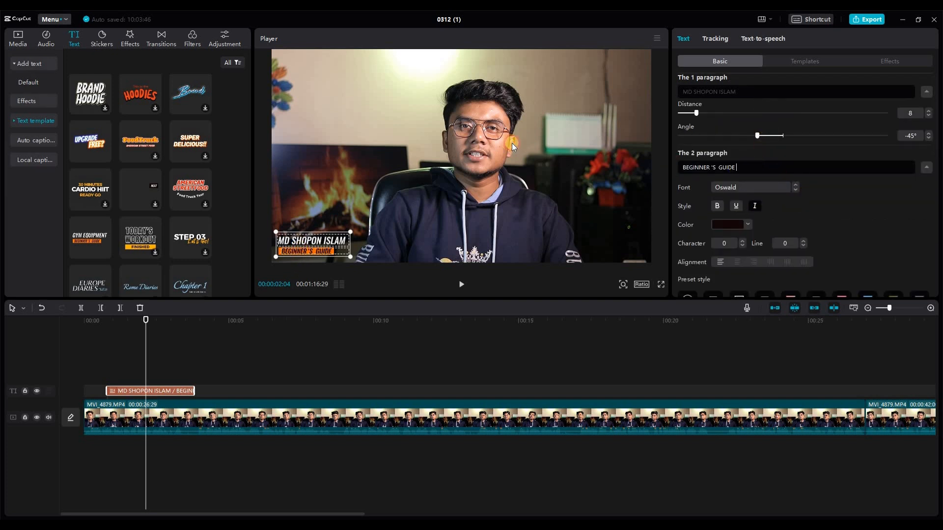
type("CONTENT CREATOR")
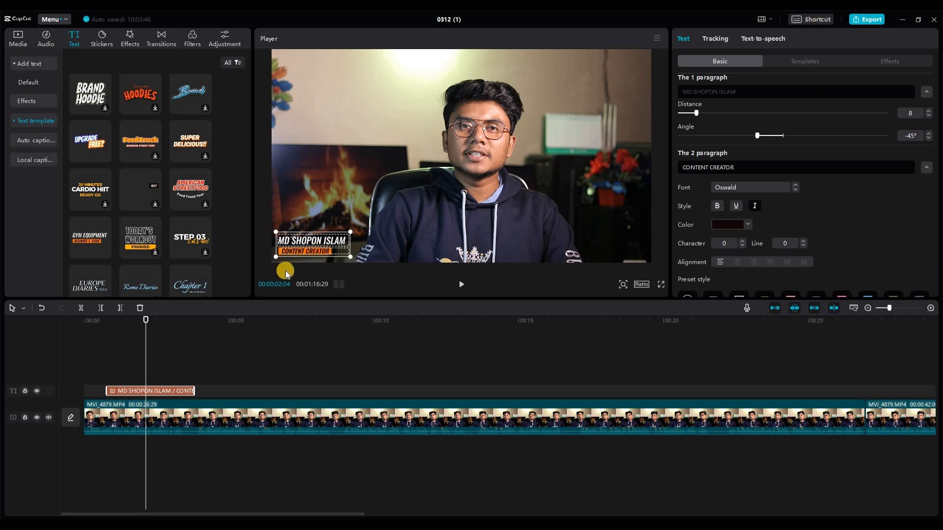
Turn off the italic style for both lines of the name title
left_click(304, 242)
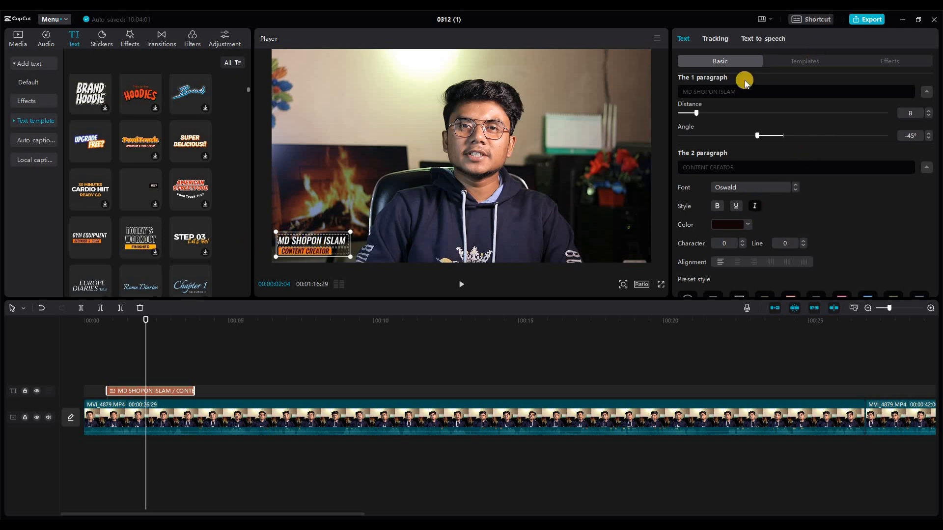
left_click(716, 207)
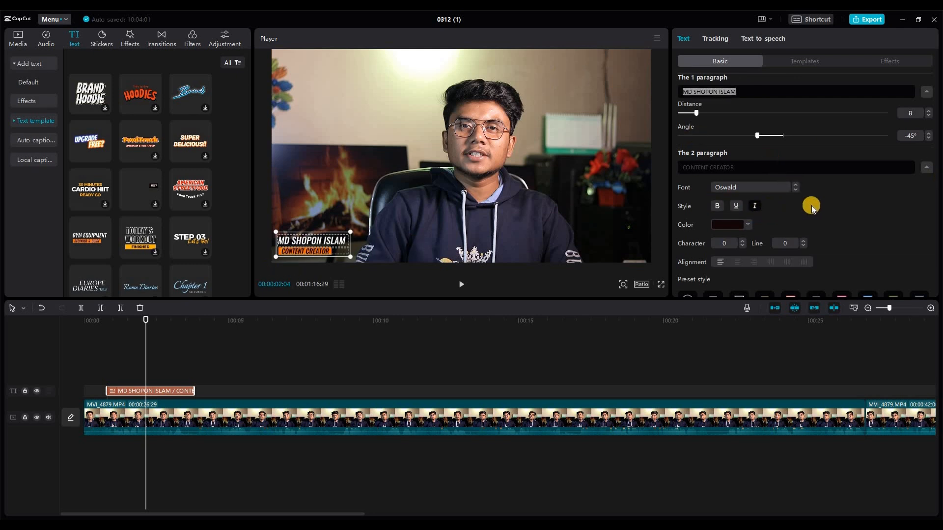
left_click(327, 242)
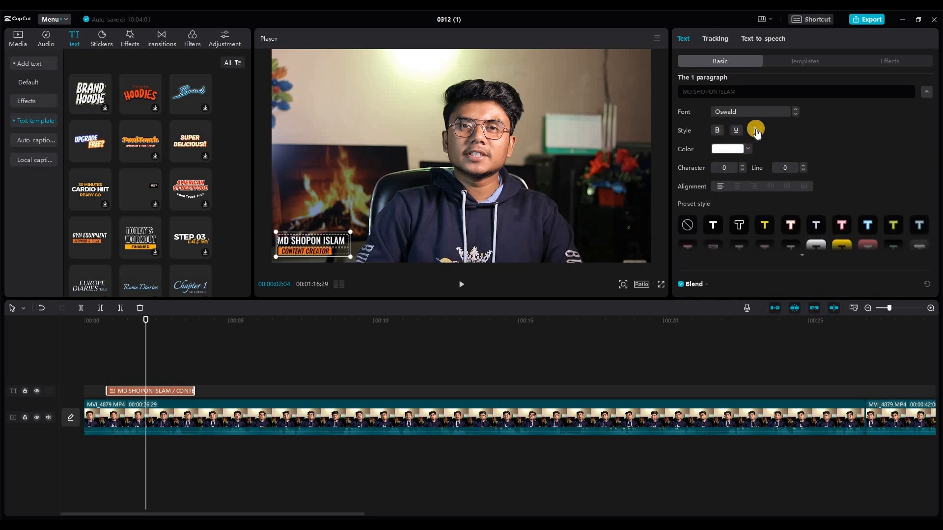
left_click(302, 250)
left_click(754, 131)
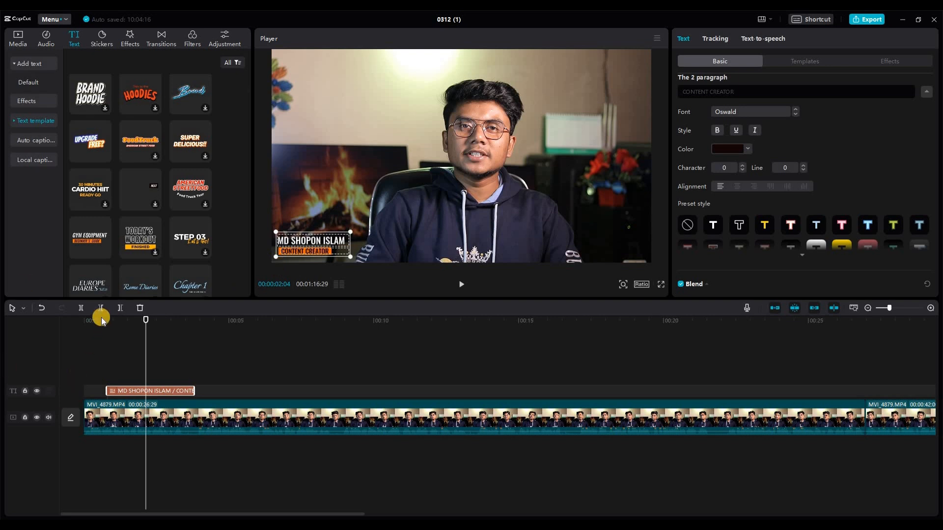
Try the QUICK / Easy glam text template over the footage at about 7 seconds, preview it, and delete it from the timeline
scroll(143, 196, "down", 5)
scroll(145, 243, "down", 10)
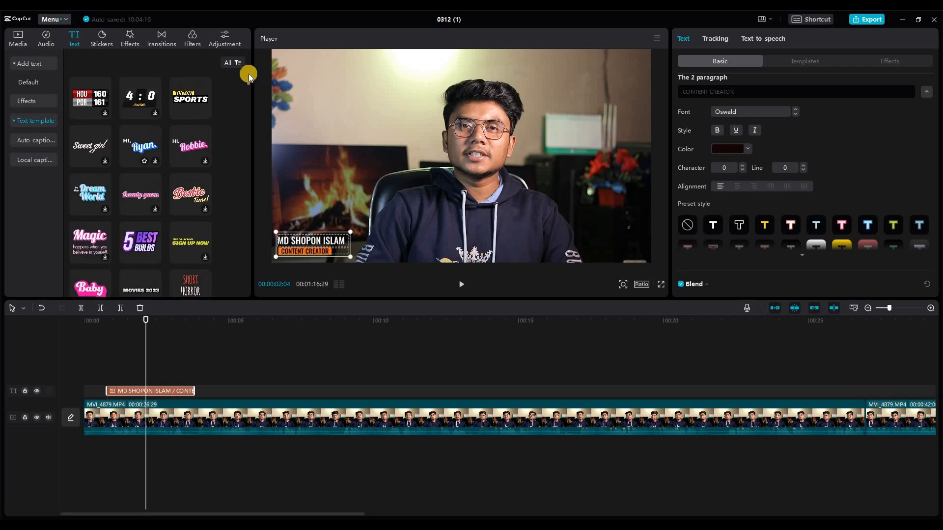
left_click_drag(248, 85, 249, 77)
scroll(246, 147, "down", 5)
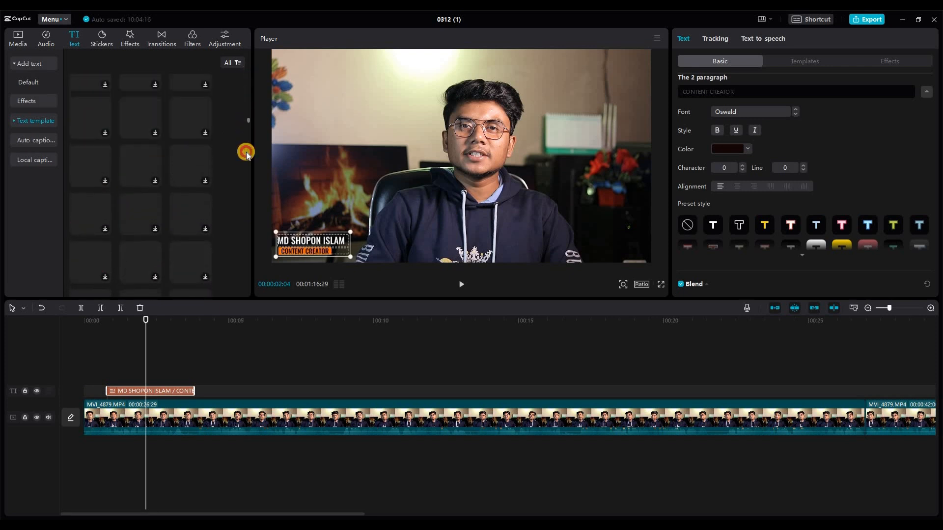
scroll(246, 152, "up", 3)
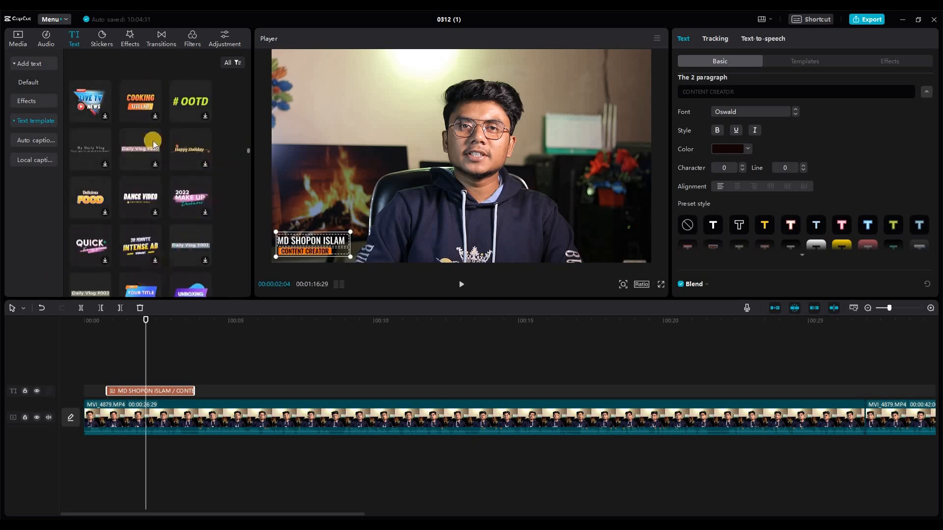
left_click(106, 260)
left_click_drag(302, 366, 287, 320)
left_click(288, 319)
left_click(461, 284)
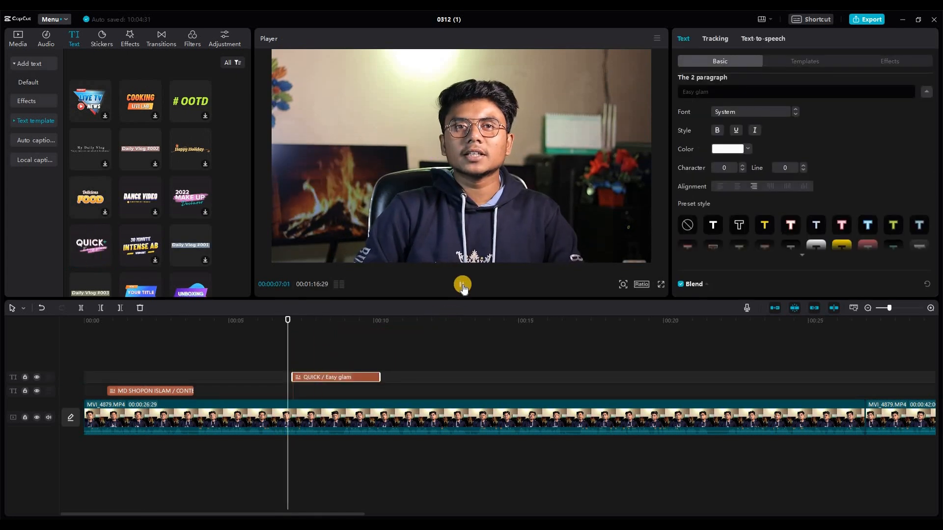
left_click(323, 378)
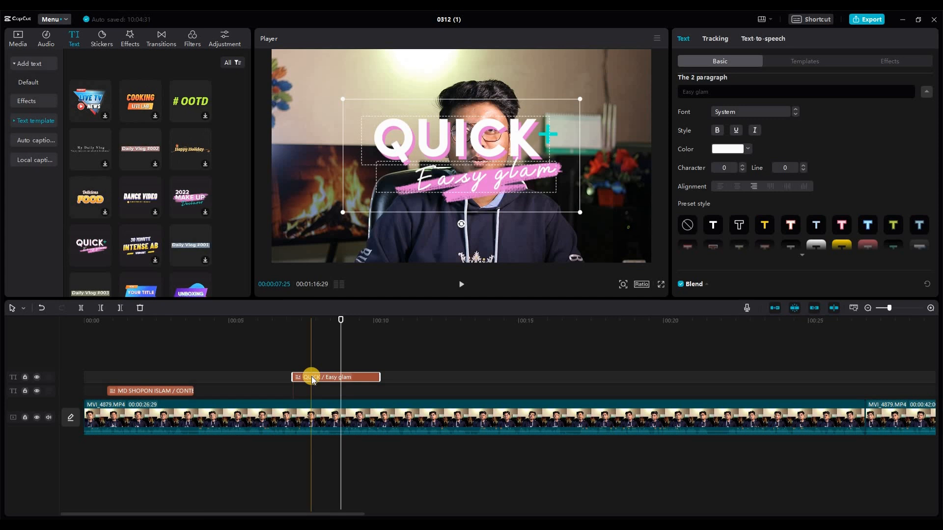
key("Delete")
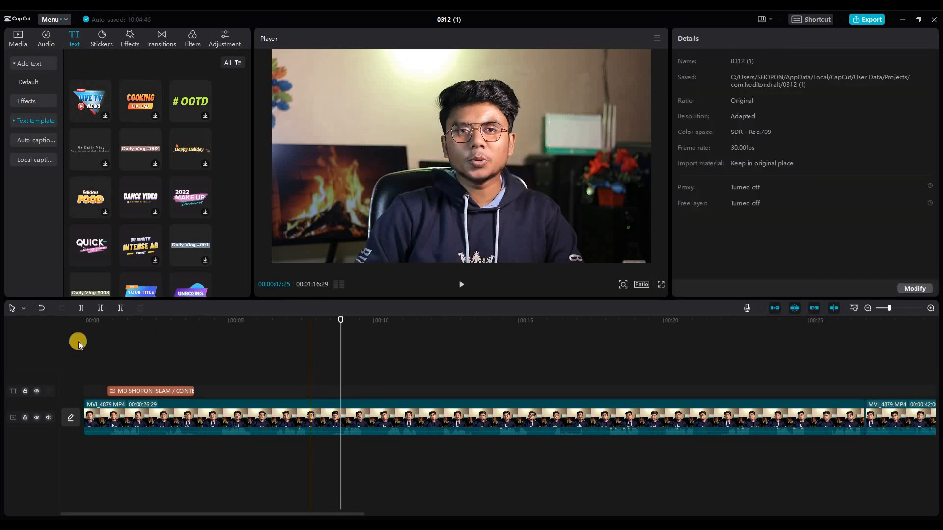
Play through the footage to find a spot for a second title, stopping at about 33 seconds
left_click(107, 321)
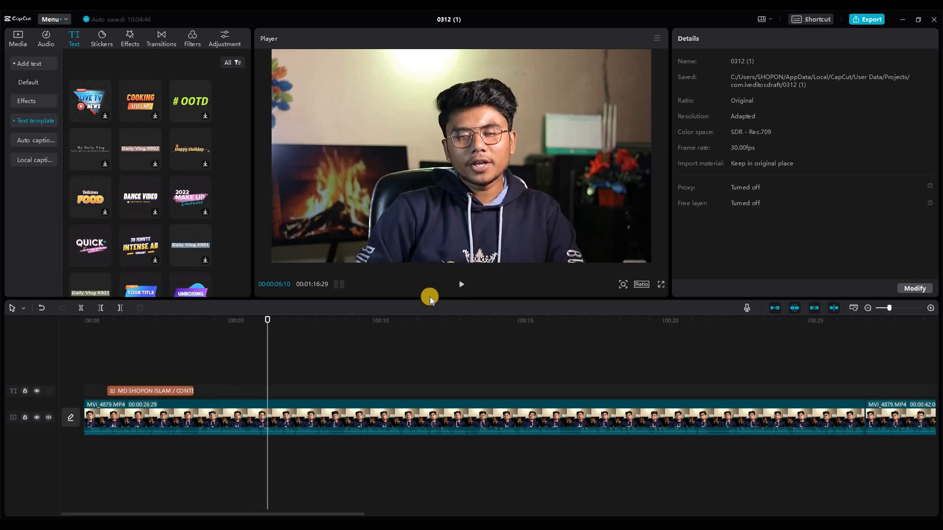
left_click_drag(430, 319, 600, 322)
left_click(463, 285)
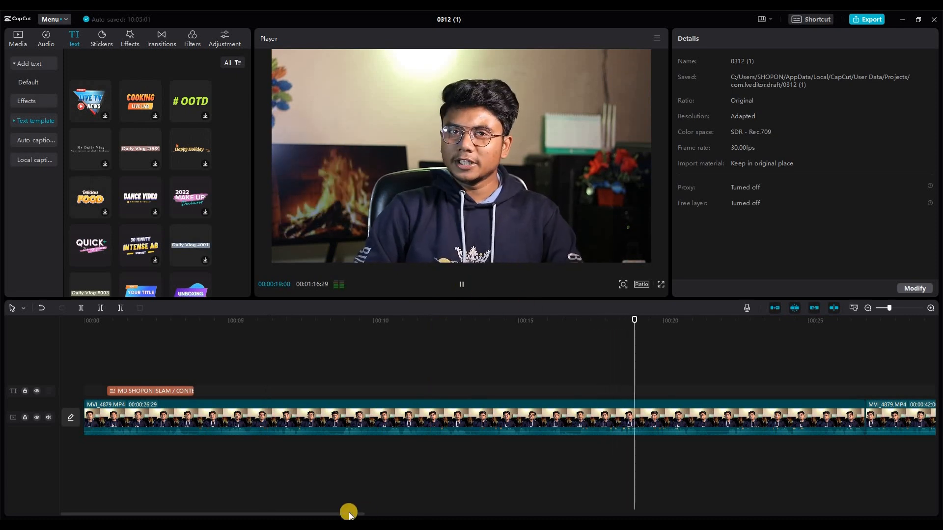
left_click_drag(380, 514, 432, 514)
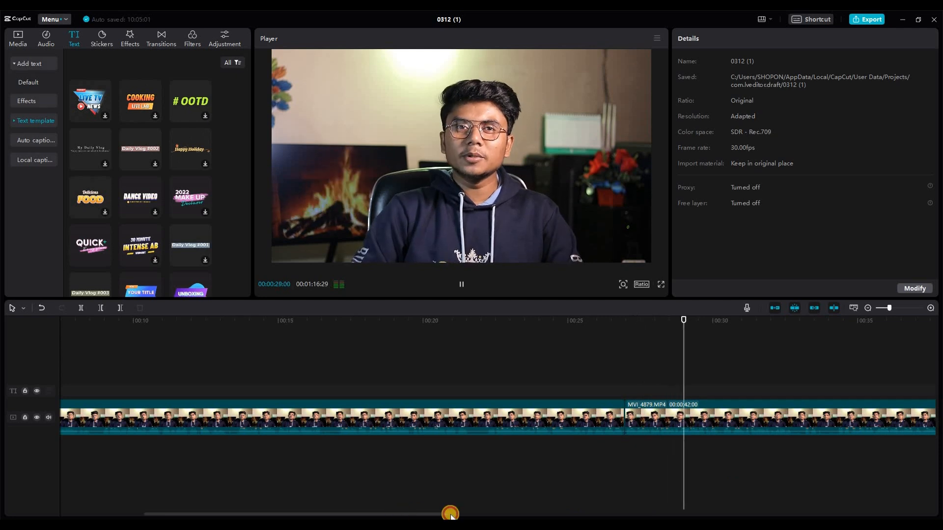
scroll(592, 340, "right", 3)
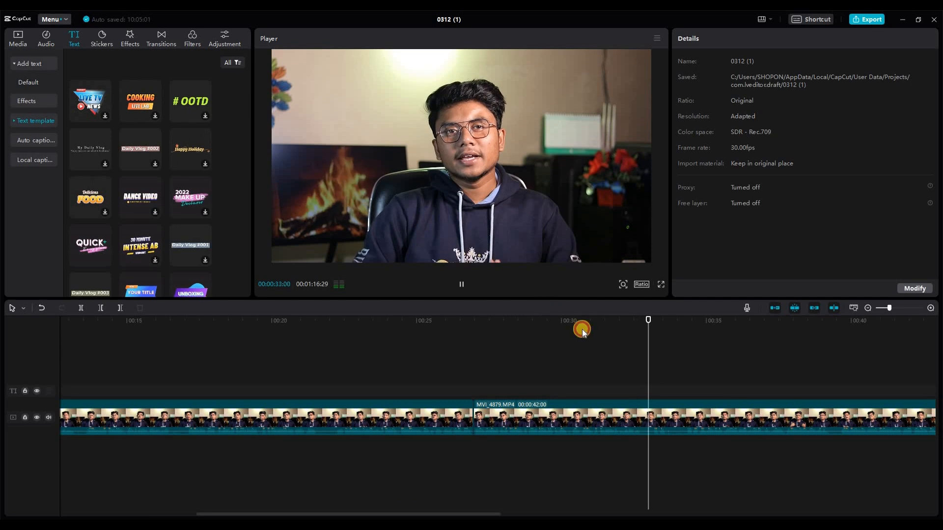
left_click_drag(666, 324, 651, 323)
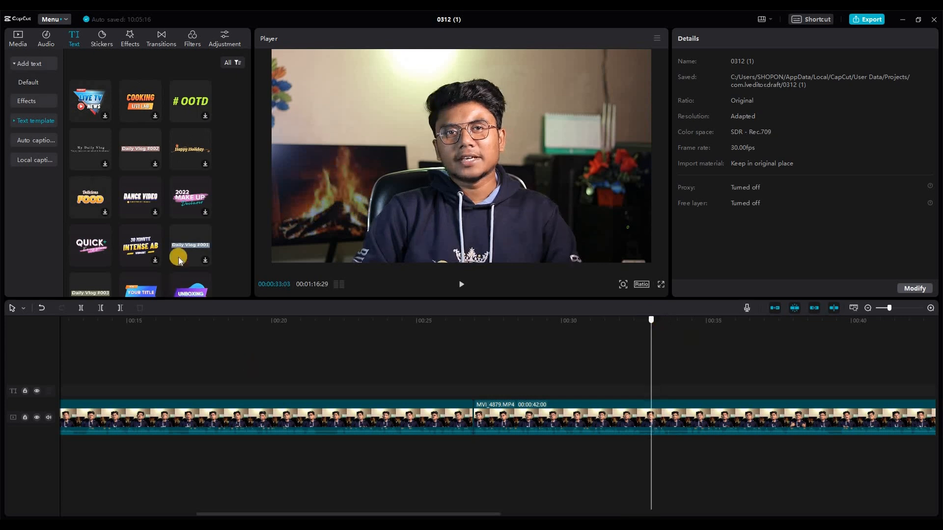
Add the QUICK / Easy glam text template above the footage at about 33 seconds
scroll(187, 260, "down", 1)
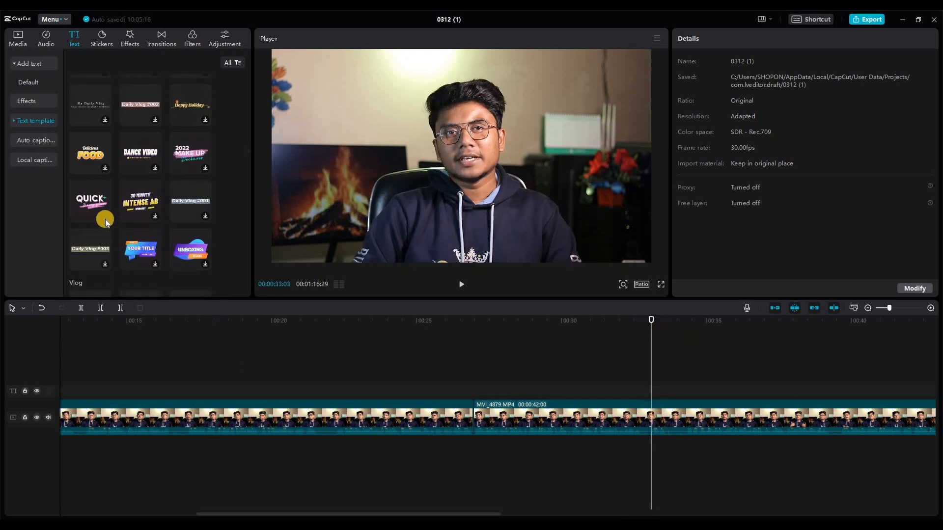
scroll(103, 226, "up", 1)
left_click(99, 259)
left_click_drag(98, 260, 647, 388)
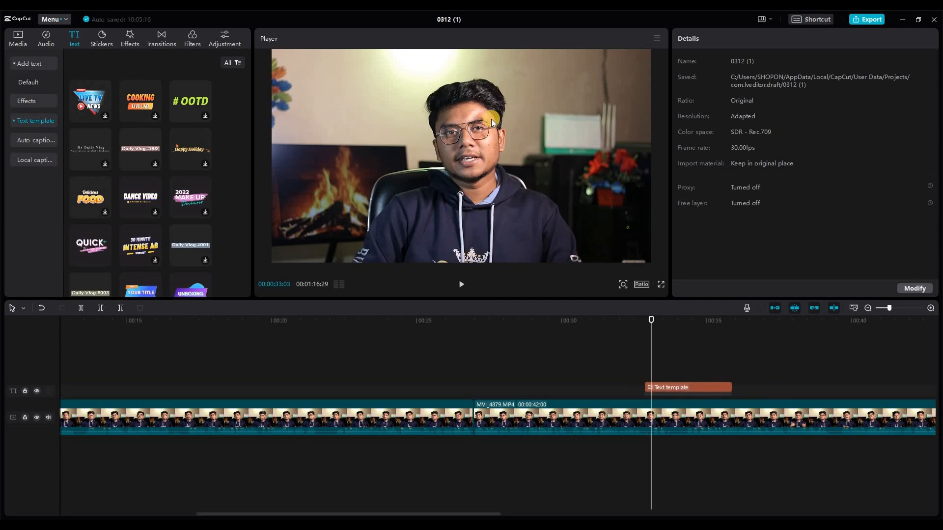
Replace the first line of the QUICK / Easy glam title with "CAPCUT"
left_click(673, 320)
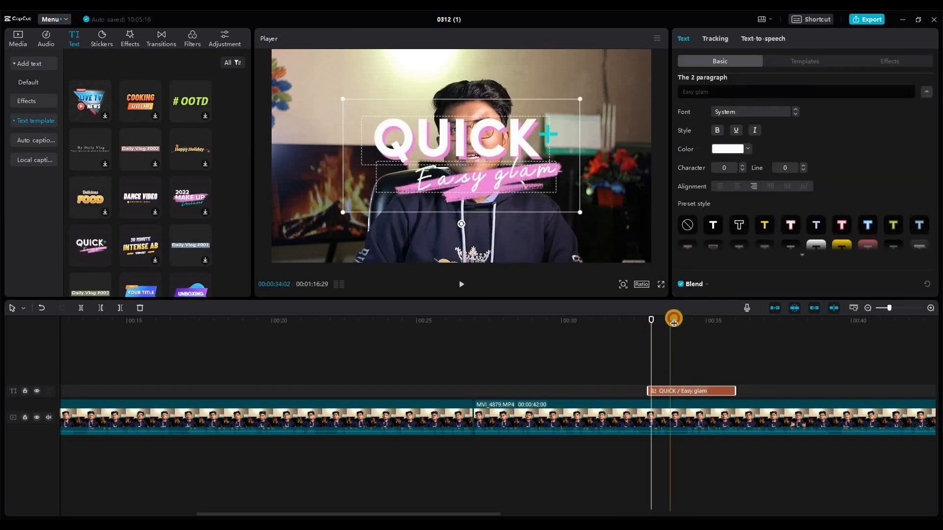
left_click(472, 143)
left_click(599, 125)
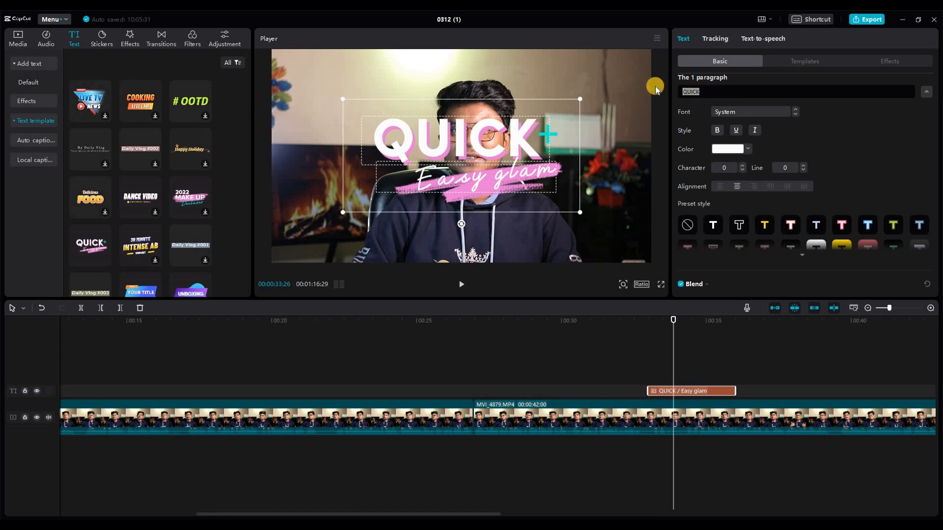
type("CAPCUT")
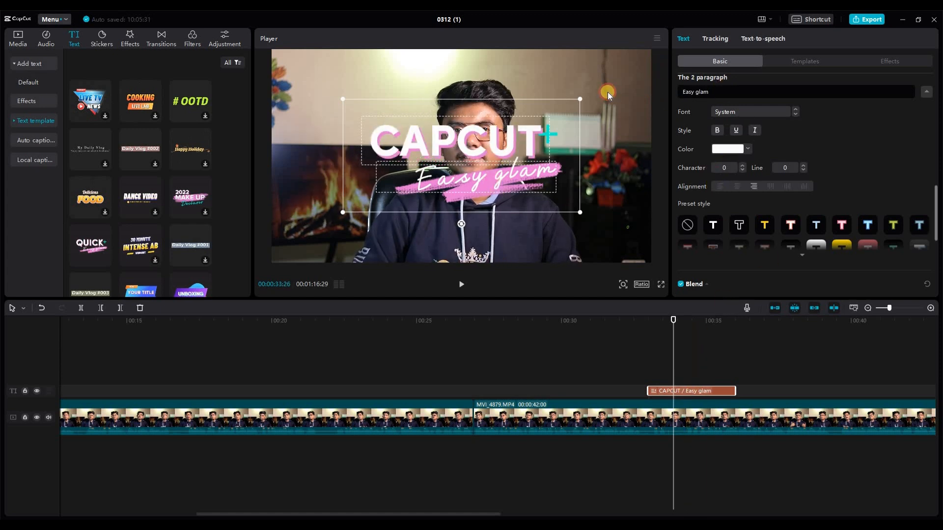
Replace the title's second line with "Video Editing software"
key("ctrl+a")
type("Vl")
key("BackSpace")
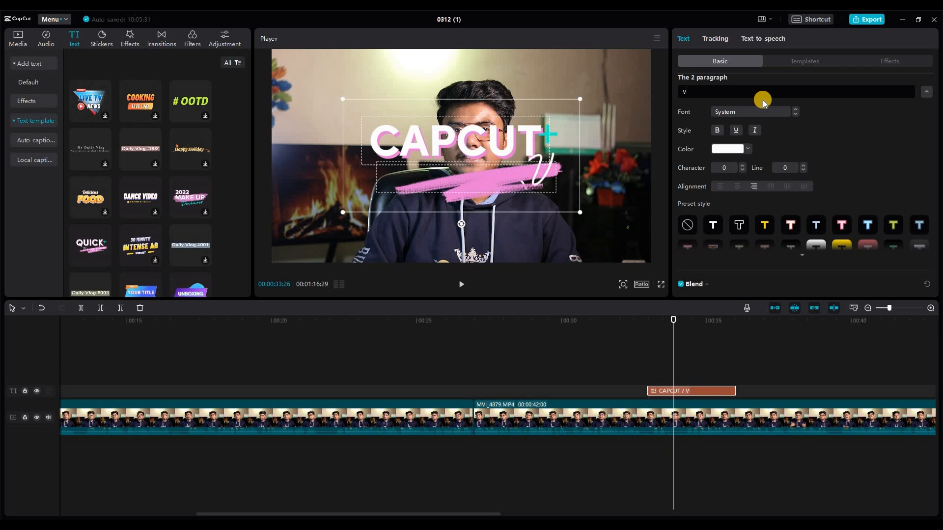
type("id")
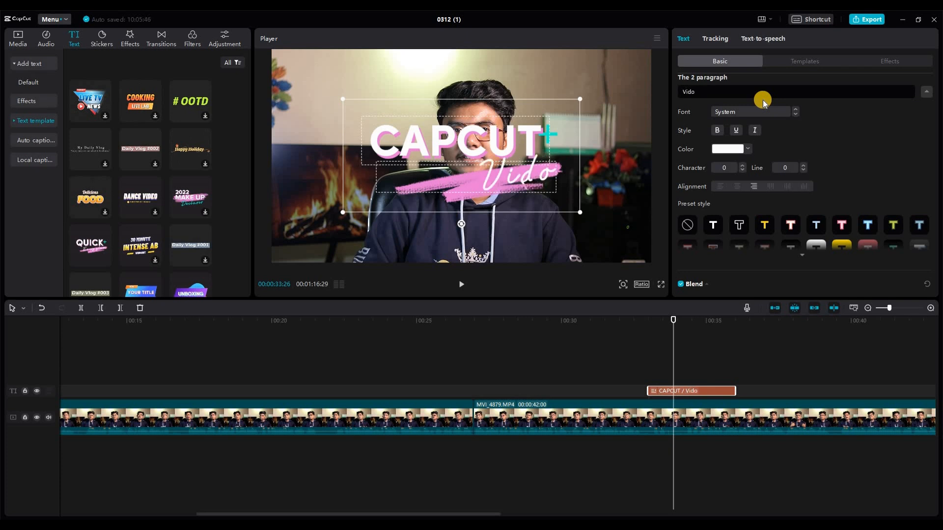
type("eo e")
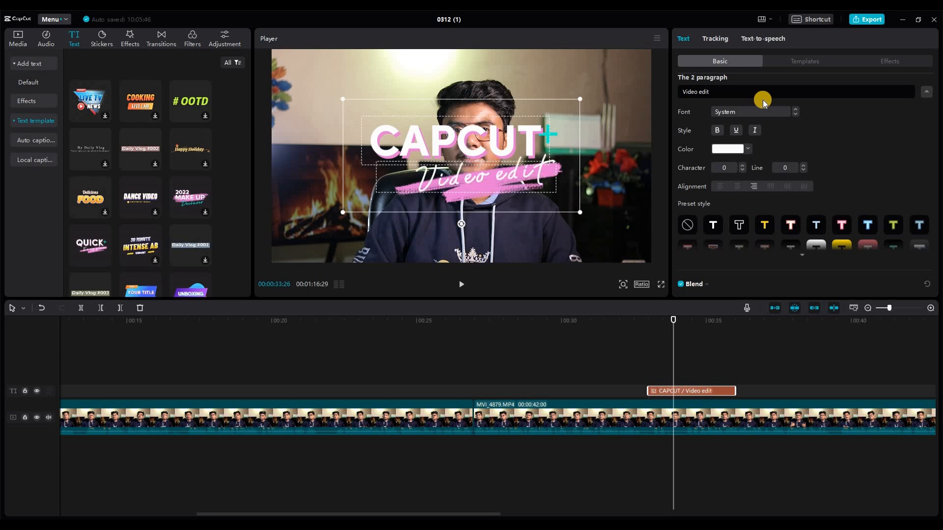
key("BackSpace")
type("Edit")
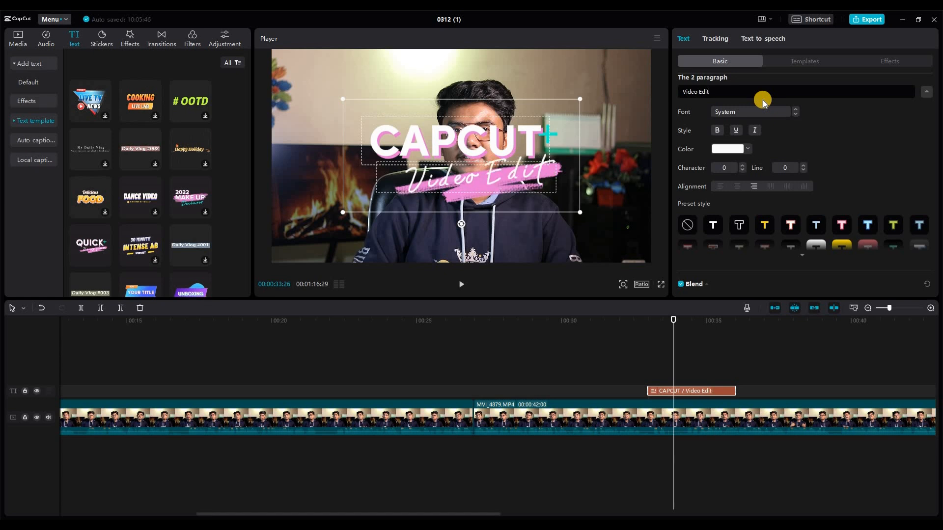
type("i")
type("ng s")
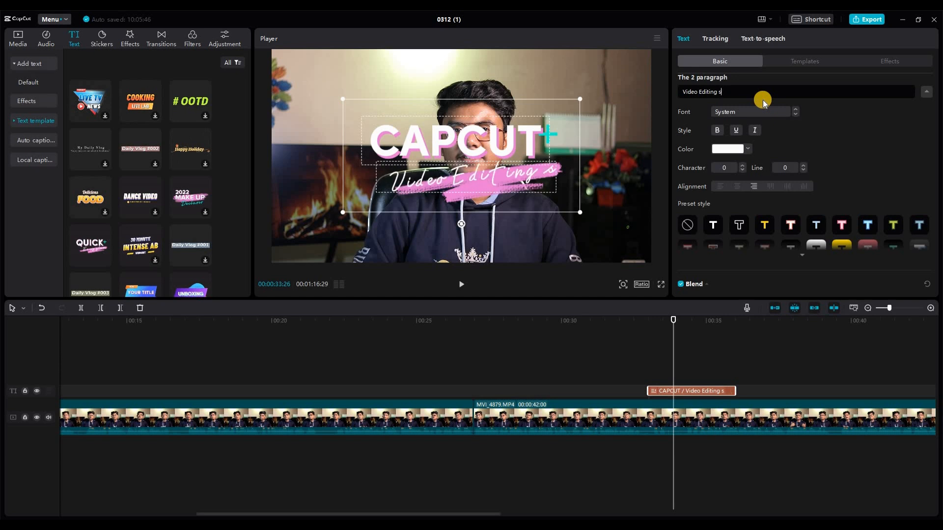
type("oftware")
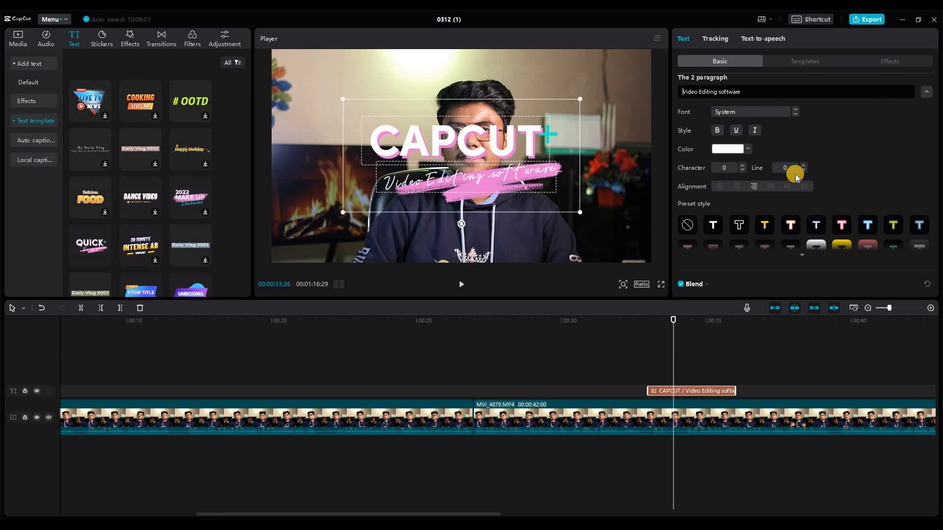
Scale the CAPCUT title down to 83% and review its remaining text settings
scroll(786, 170, "down", 5)
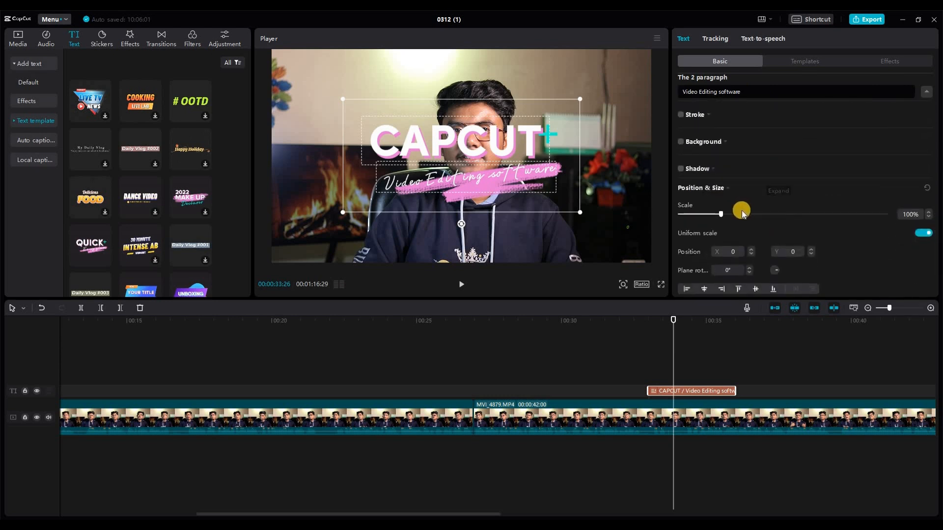
left_click_drag(711, 215, 714, 214)
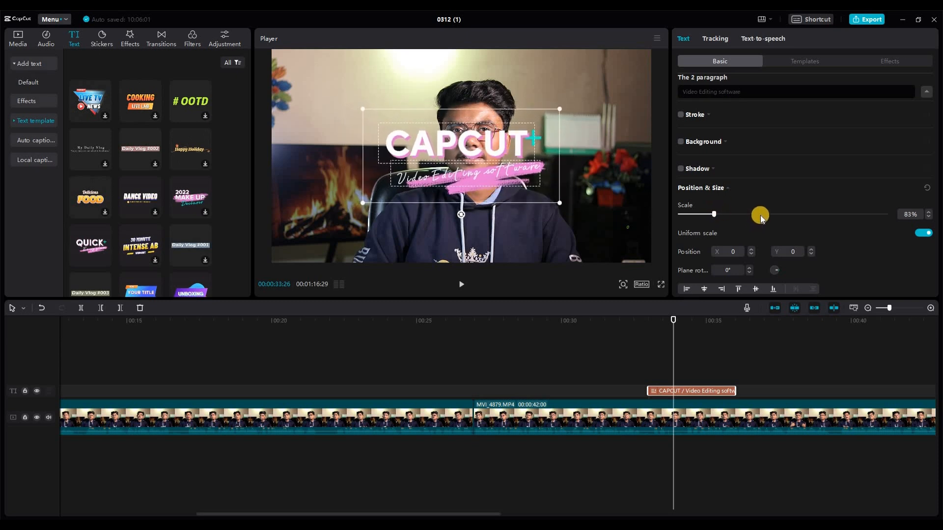
scroll(760, 216, "up", 8)
scroll(763, 212, "down", 2)
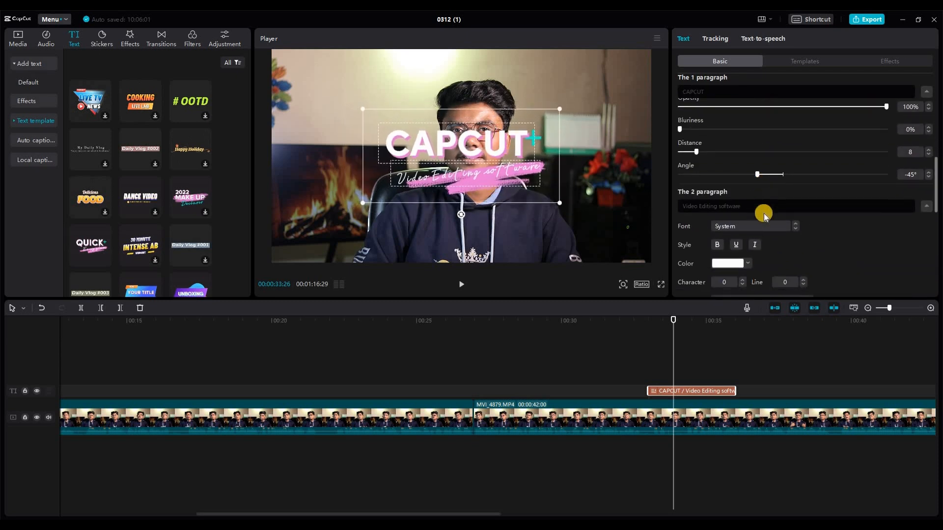
scroll(766, 215, "down", 2)
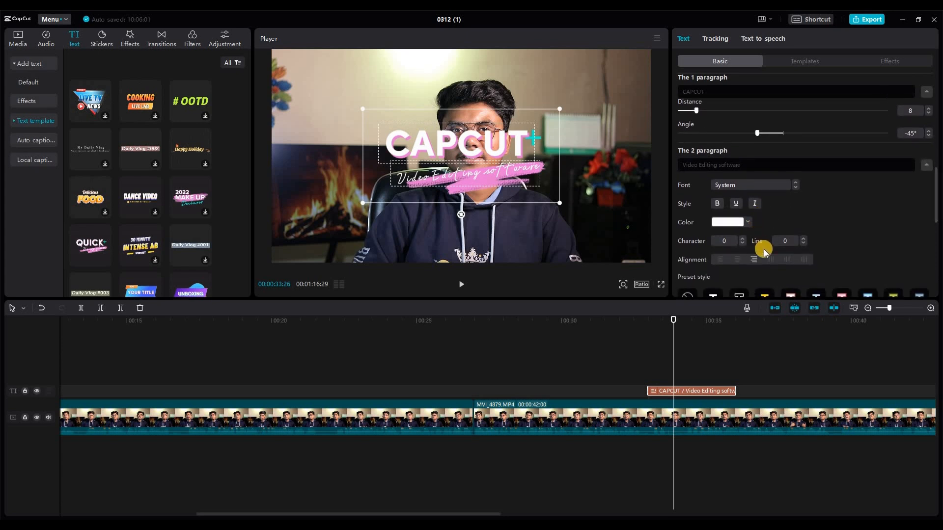
scroll(763, 245, "down", 2)
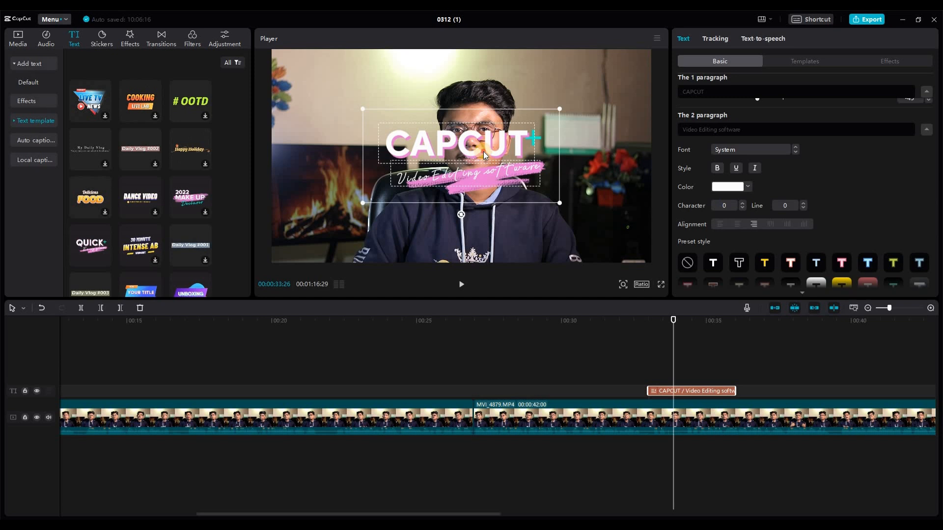
Preview the CAPCUT title's animation over the footage from its beginning
left_click(678, 470)
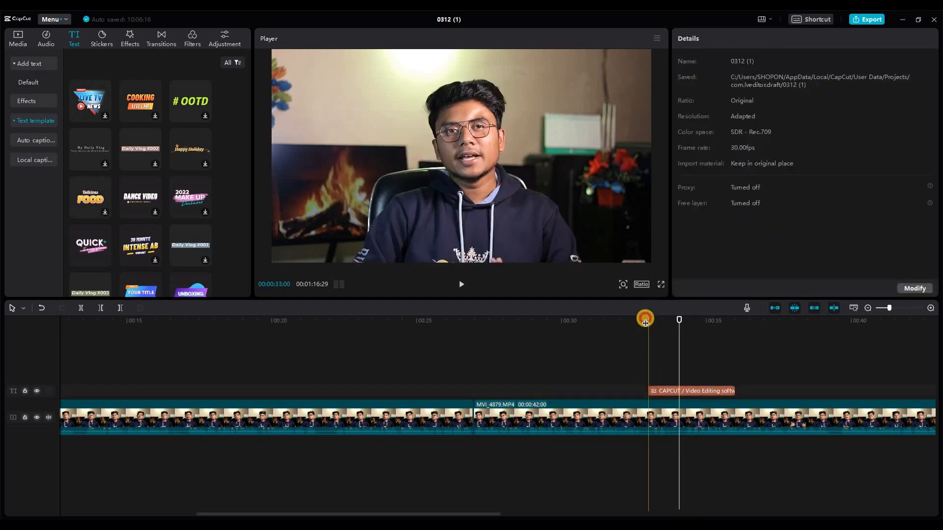
left_click(465, 284)
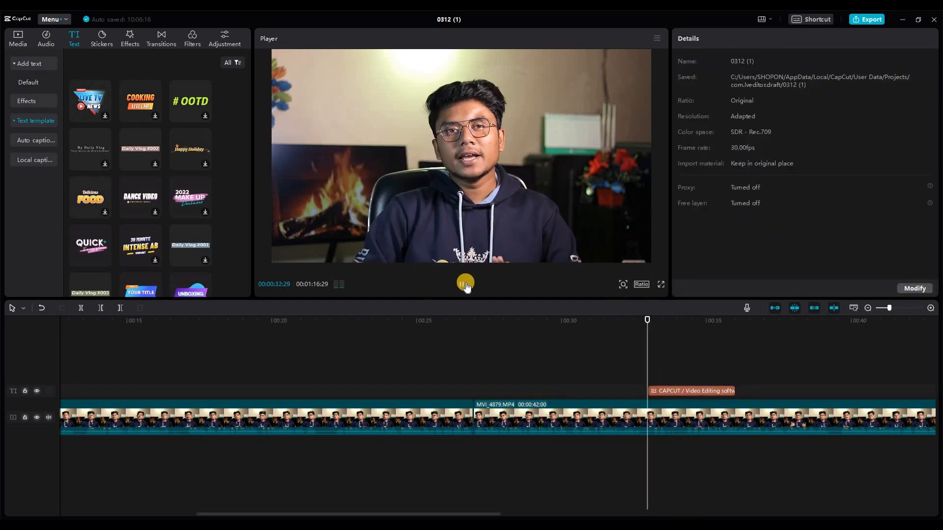
left_click(505, 228)
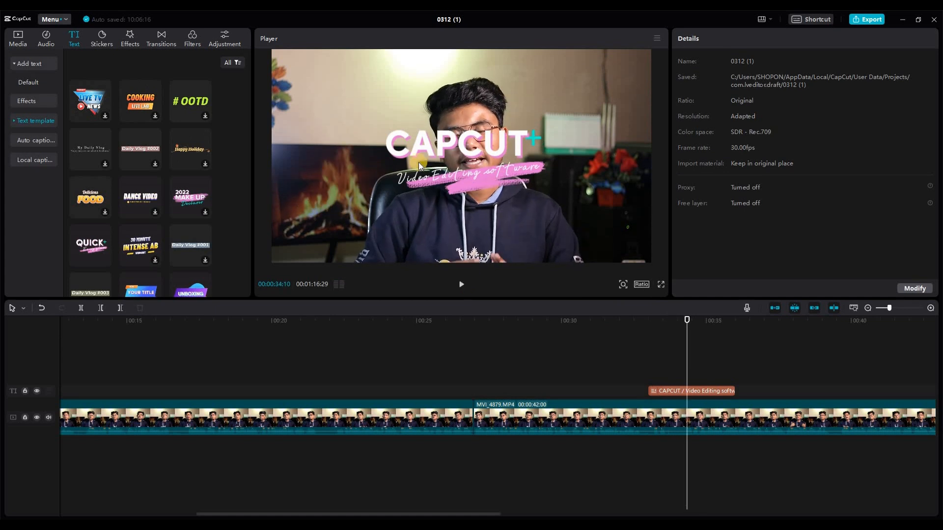
left_click(507, 258)
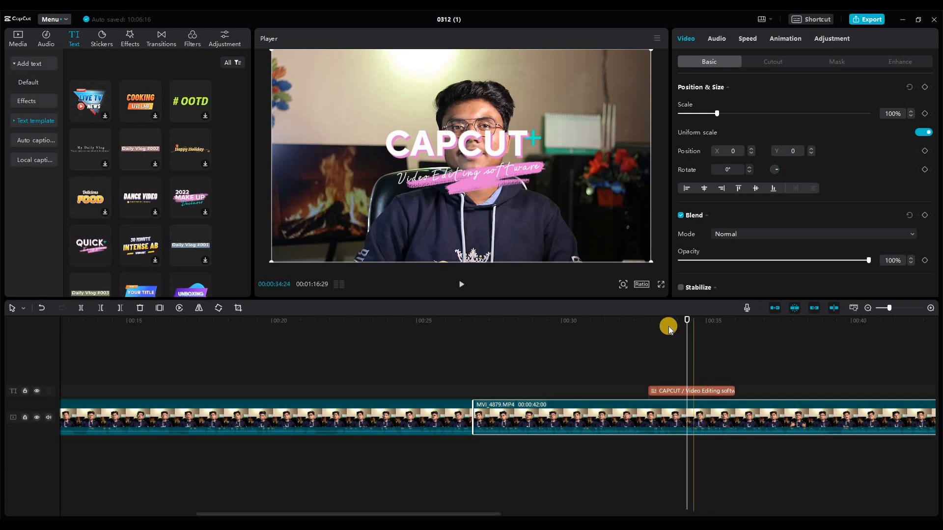
Split the video clip at 00:00:33:00, where the CAPCUT title begins
left_click(654, 322)
left_click(651, 324)
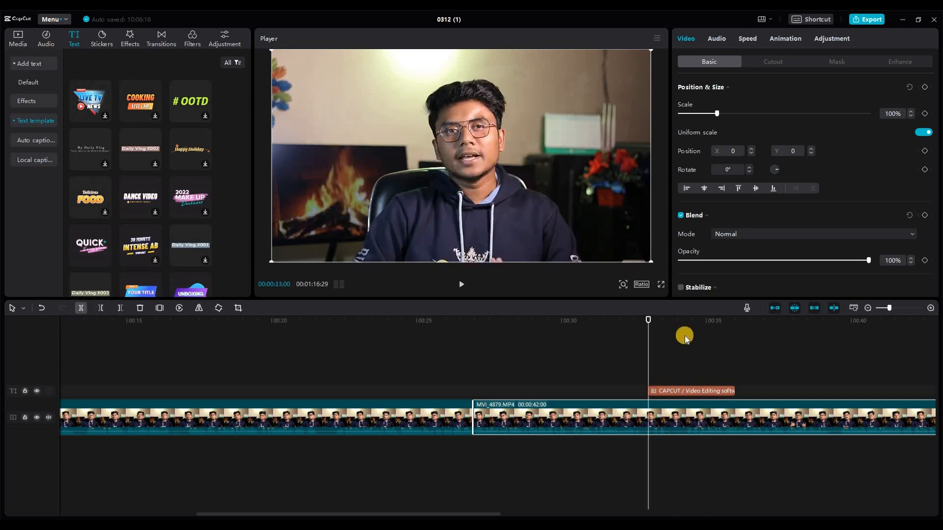
key("ctrl+b")
Shorten the CAPCUT title from its end so that it stops at about 34 seconds
left_click(683, 319)
left_click(707, 320)
left_click_drag(736, 391, 693, 391)
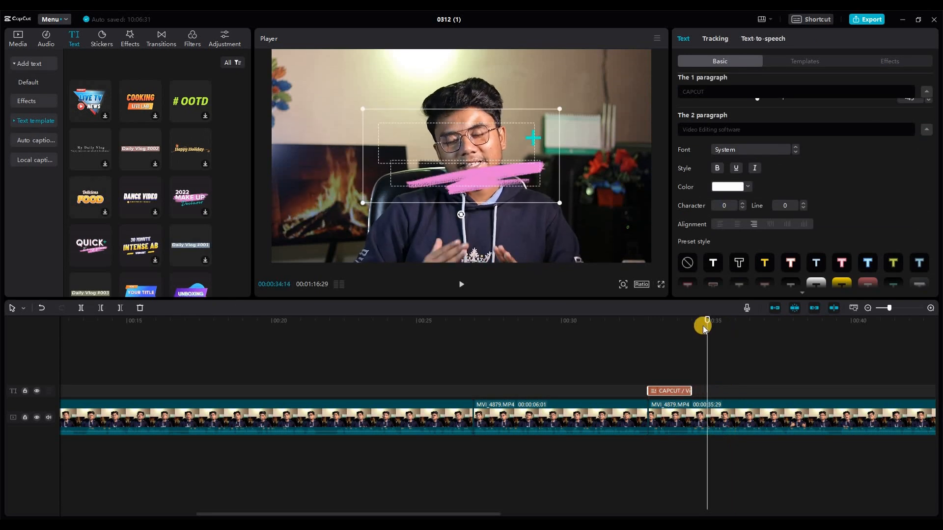
left_click(688, 319)
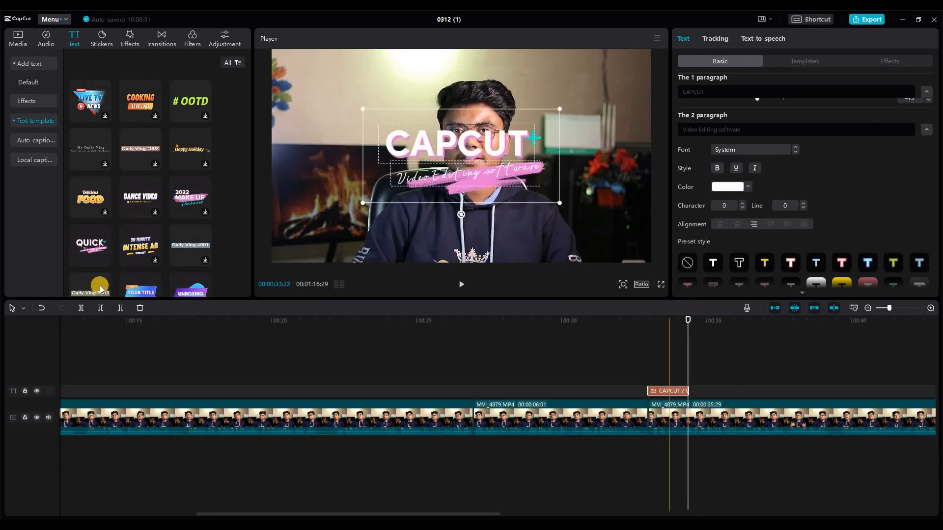
Split the video clip at the CAPCUT title's end to isolate the footage beneath the title
left_click(81, 308)
key("ctrl+b")
left_click_drag(689, 320, 672, 319)
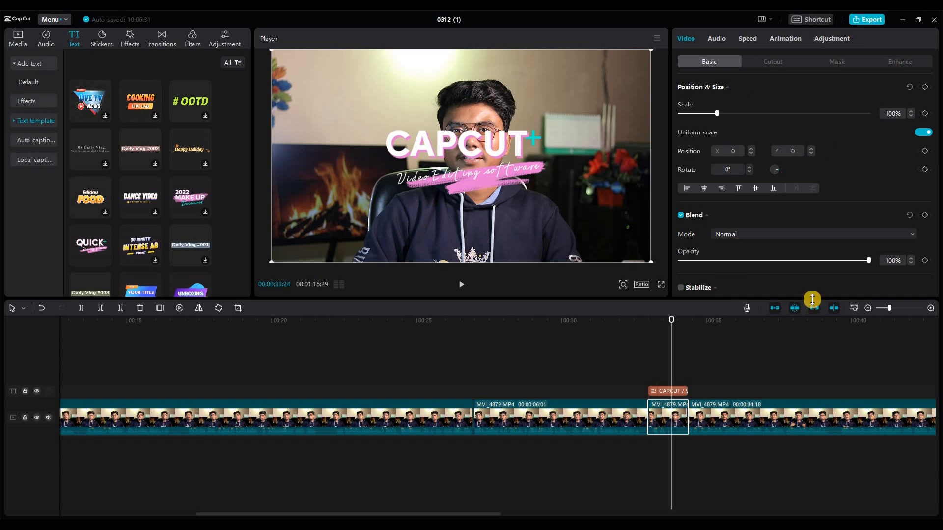
Lower the opacity of the footage beneath the CAPCUT title to 39% and play that section back
left_click_drag(771, 261, 755, 262)
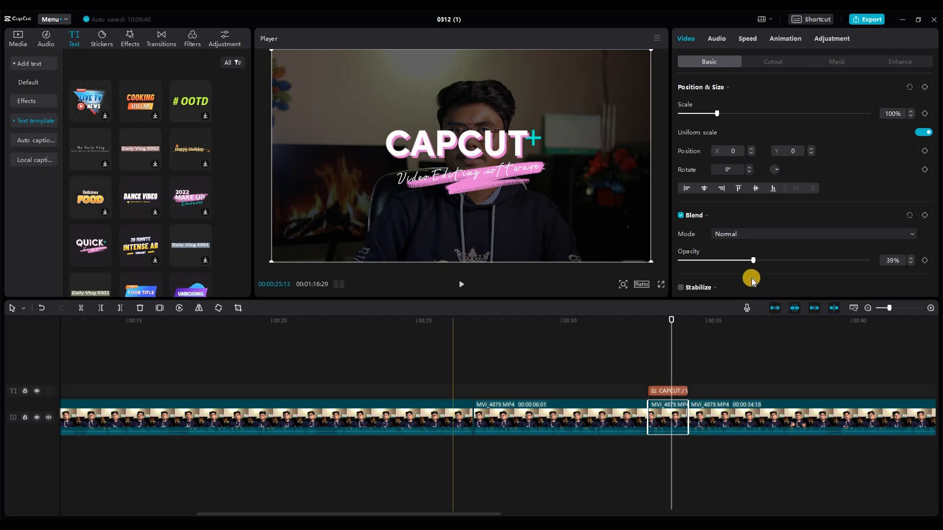
left_click(619, 322)
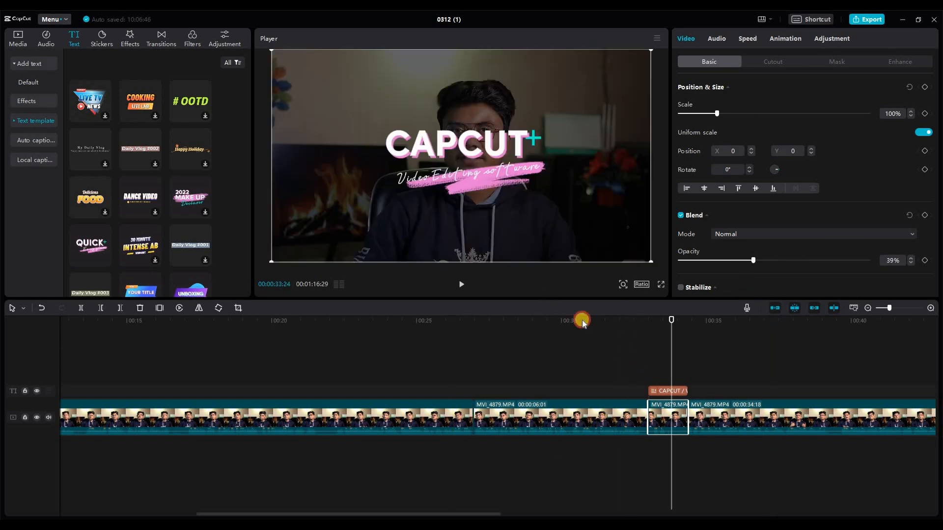
left_click(457, 285)
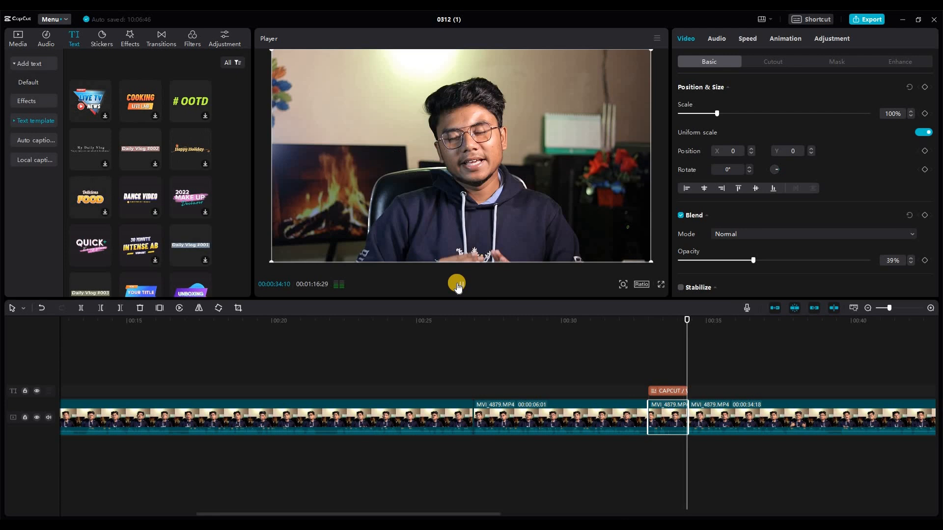
Add the Reindeer filter from the Life category above the footage at about 6 seconds
left_click_drag(800, 322, 84, 319)
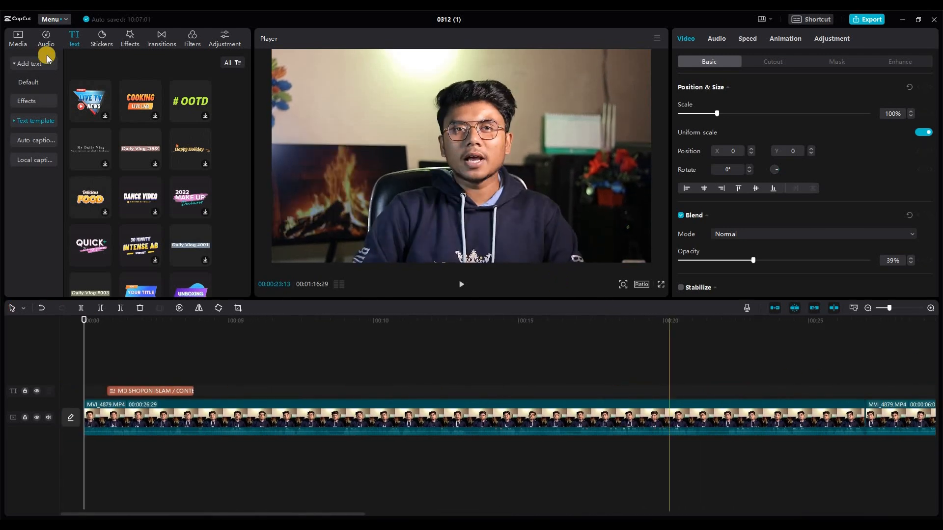
left_click(191, 40)
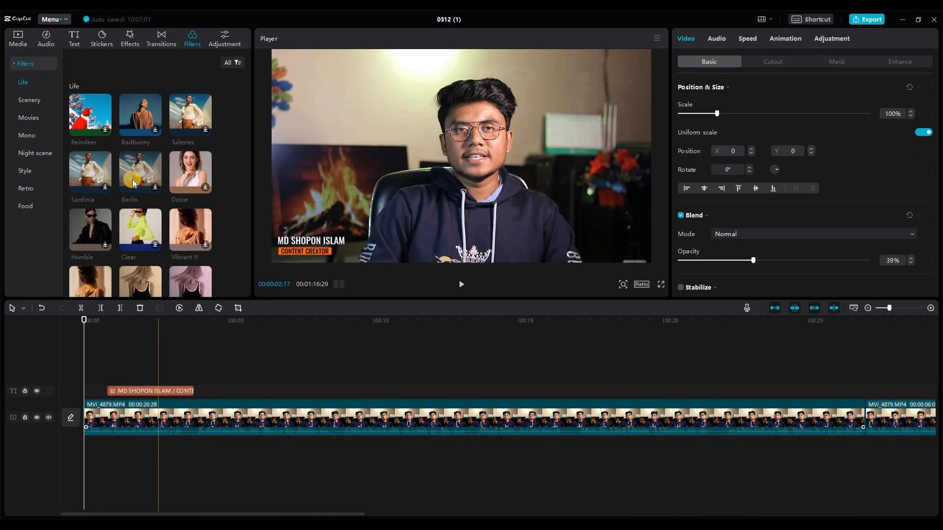
left_click(91, 124)
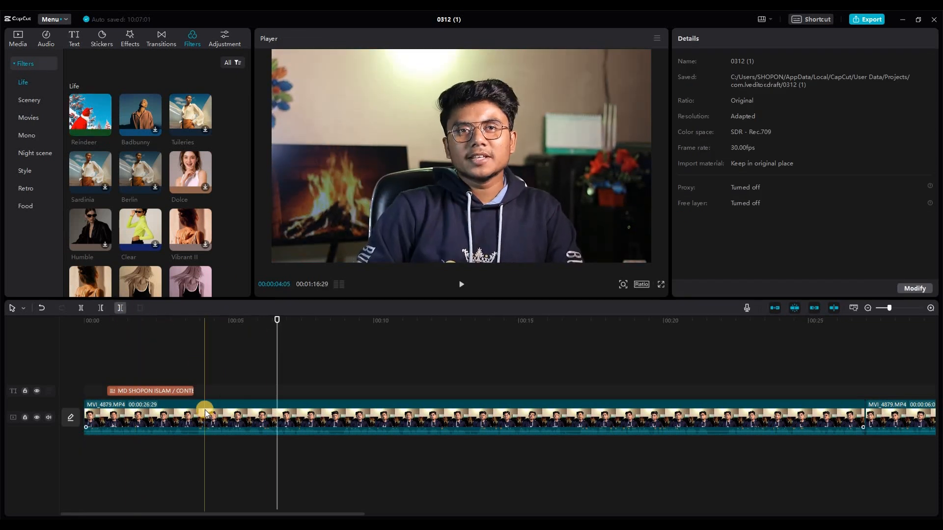
left_click(205, 413)
left_click_drag(91, 123, 275, 386)
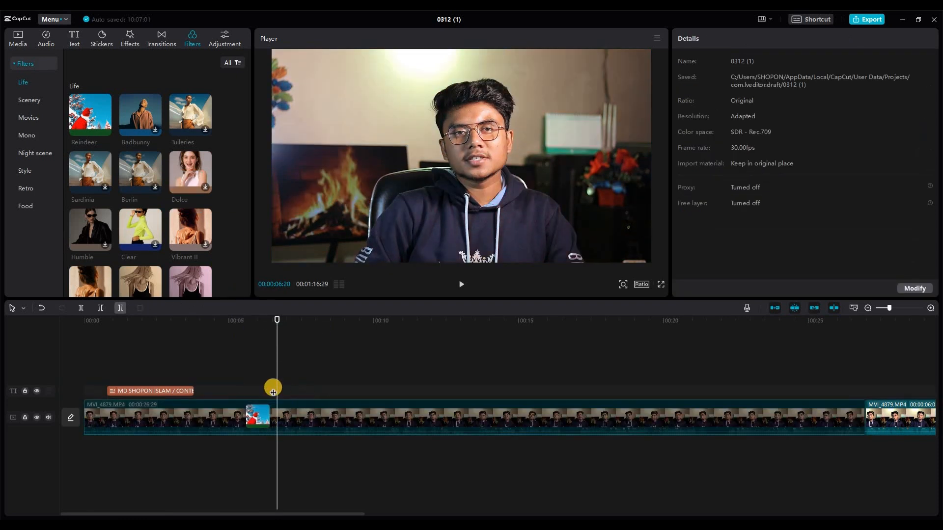
left_click(96, 320)
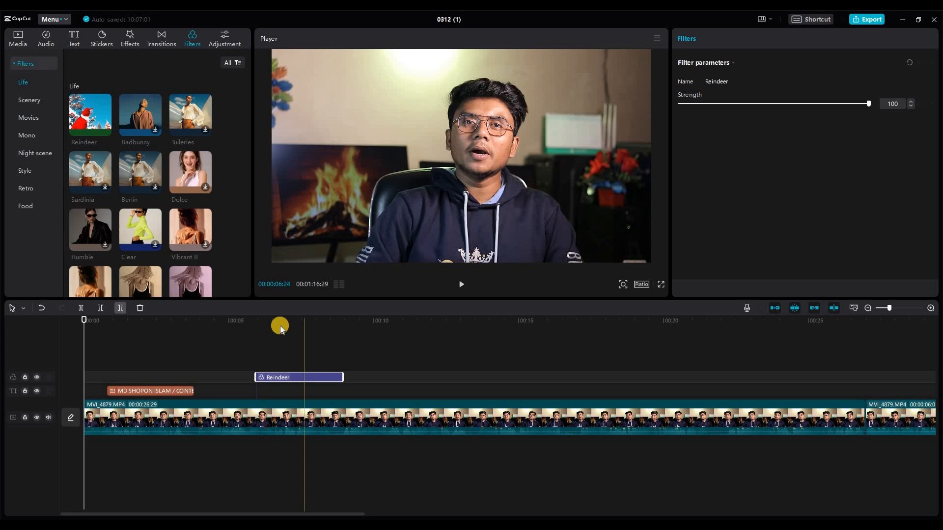
Extend the Reindeer filter's end to about 21 seconds, check it at 00:00:12:16, and delete the filter
left_click(297, 337)
left_click_drag(341, 375, 709, 377)
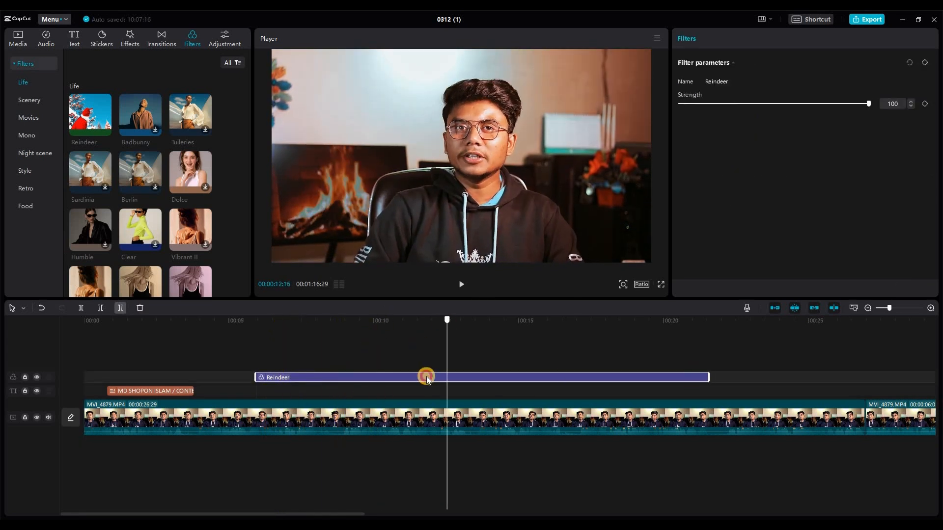
key("Delete")
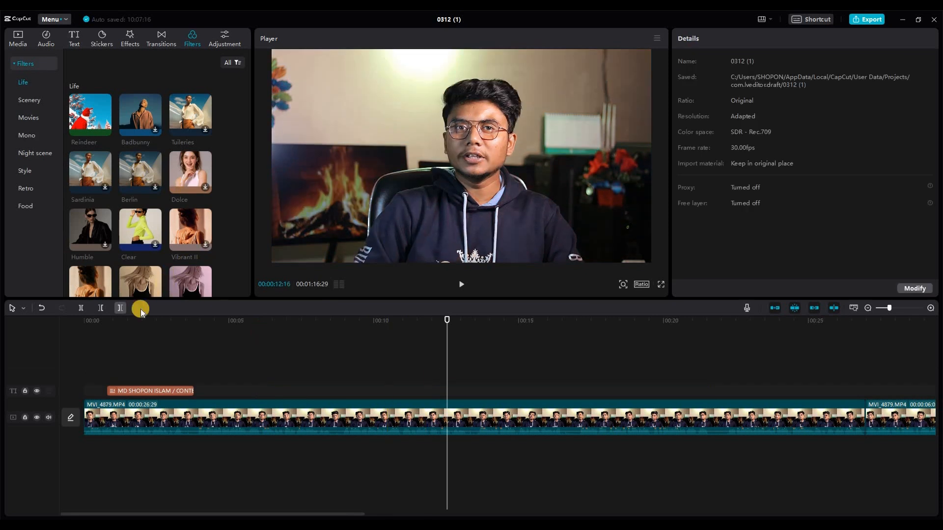
Add a custom adjustment layer above the footage at about 5 seconds
left_click_drag(118, 323, 15, 308)
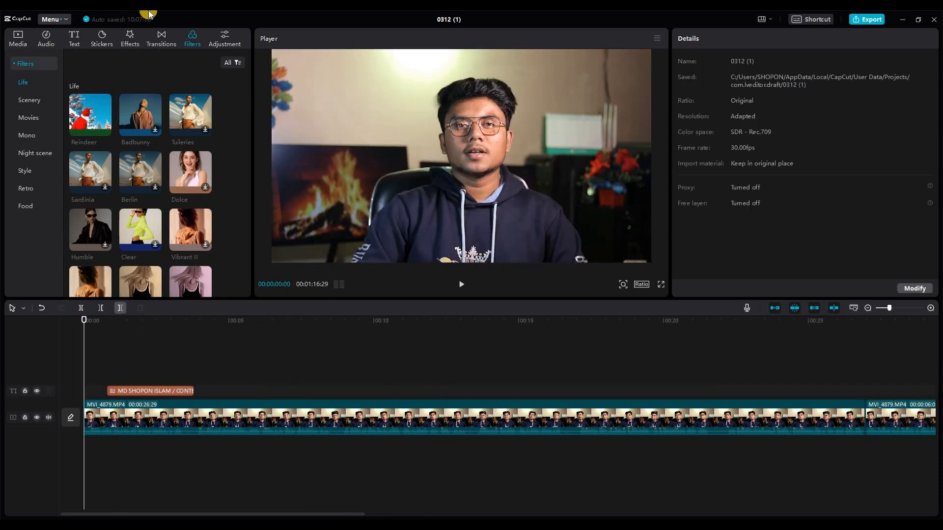
left_click(237, 320)
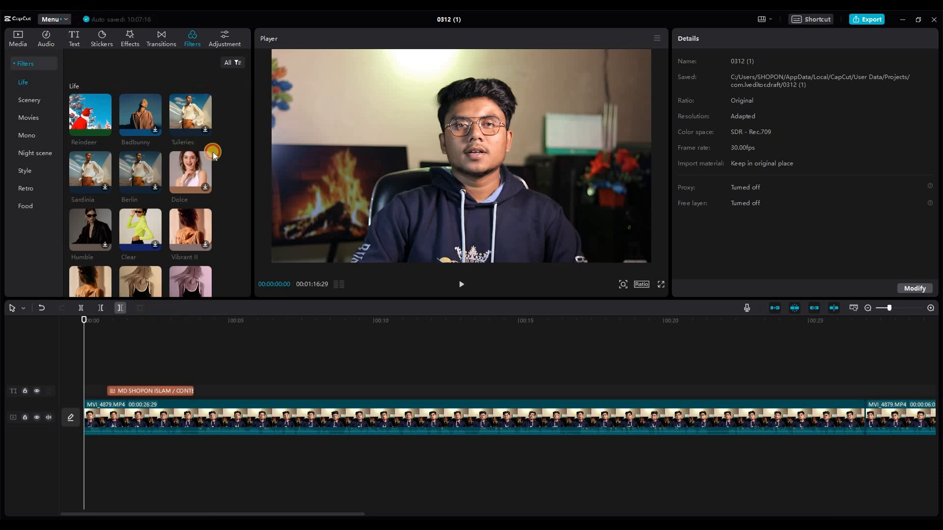
left_click(222, 44)
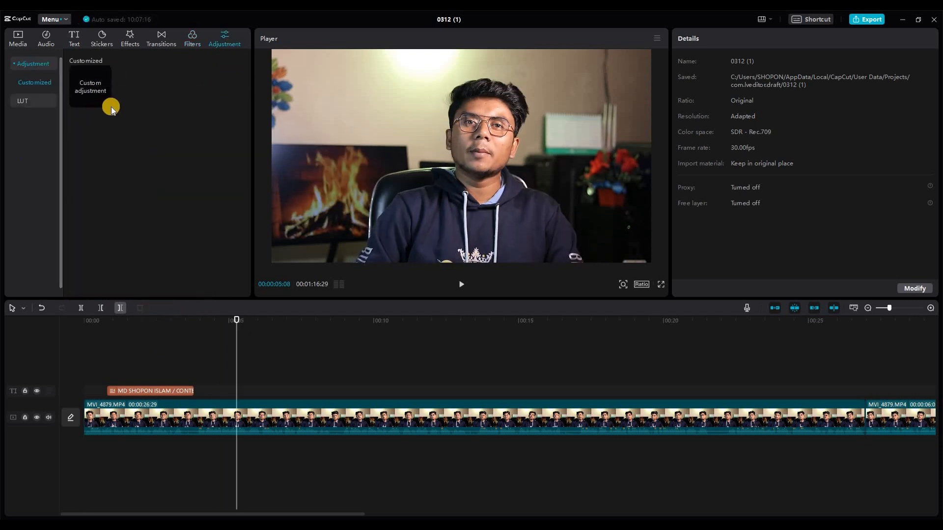
left_click_drag(106, 101, 236, 377)
Stretch the adjustment layer in both directions to cover the whole video, from 00:00 to the end of the last clip
left_click(81, 374)
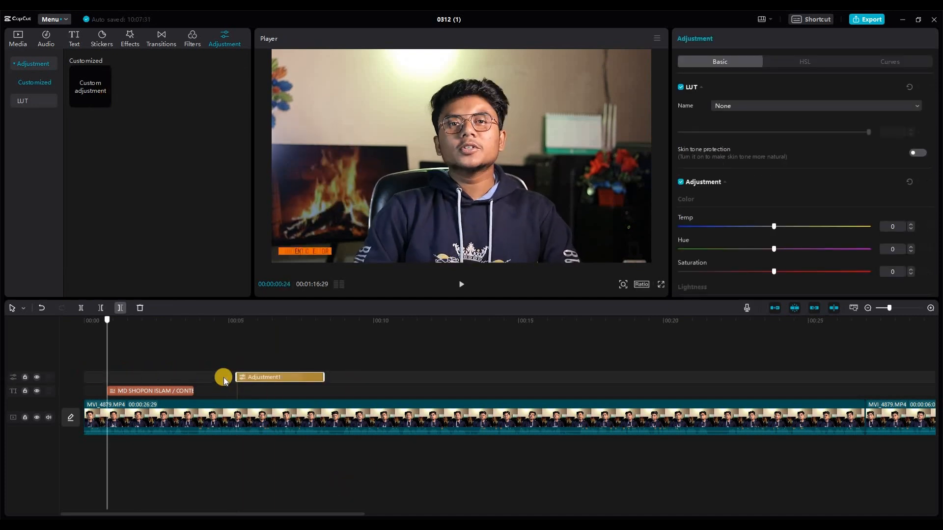
left_click_drag(237, 375, 150, 372)
left_click_drag(46, 366, 73, 373)
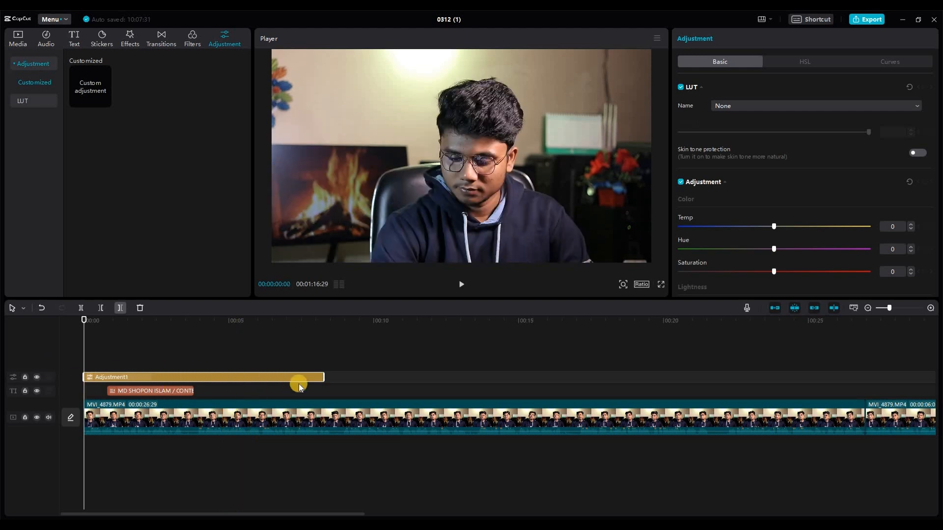
left_click_drag(656, 379, 687, 377)
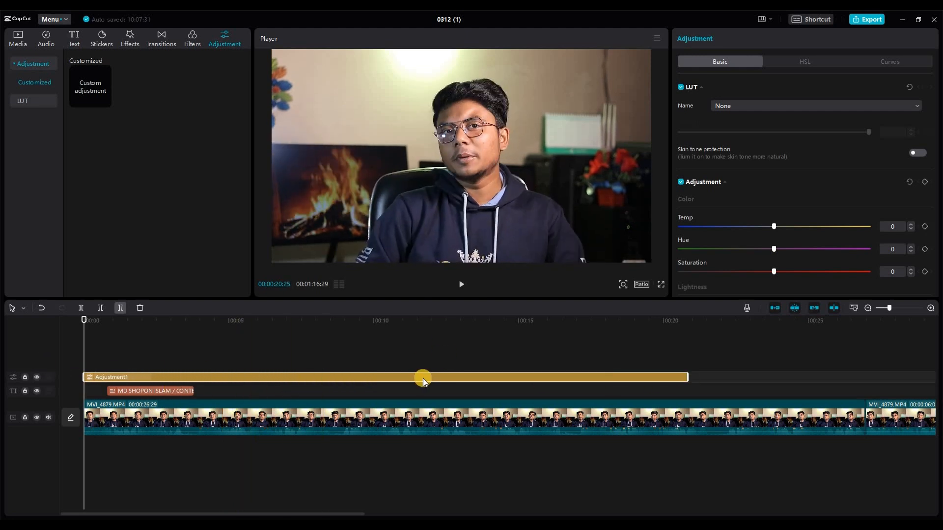
left_click_drag(884, 310, 877, 310)
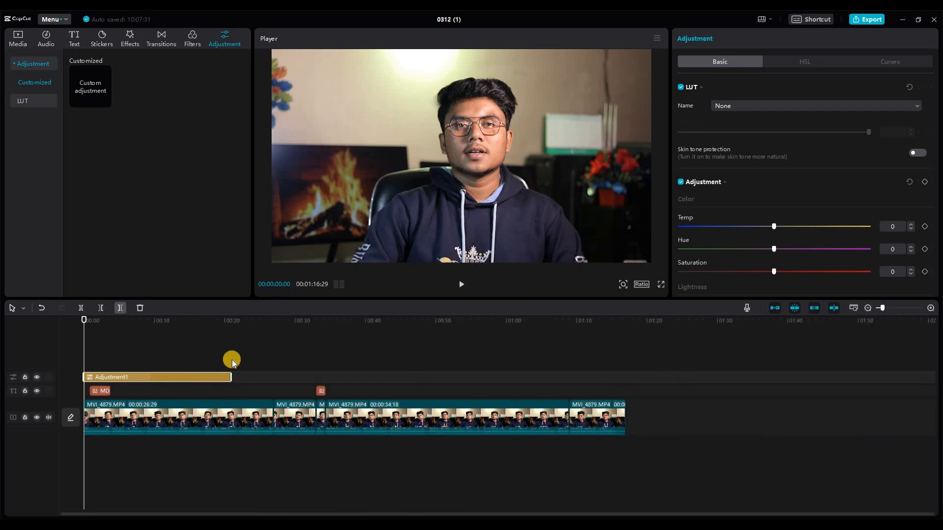
left_click_drag(334, 381, 457, 382)
Using the frame at 00:00:18:11 as reference, set the adjustment layer's Temp to 4 and Saturation to 24
left_click(144, 321)
left_click_drag(143, 325, 175, 327)
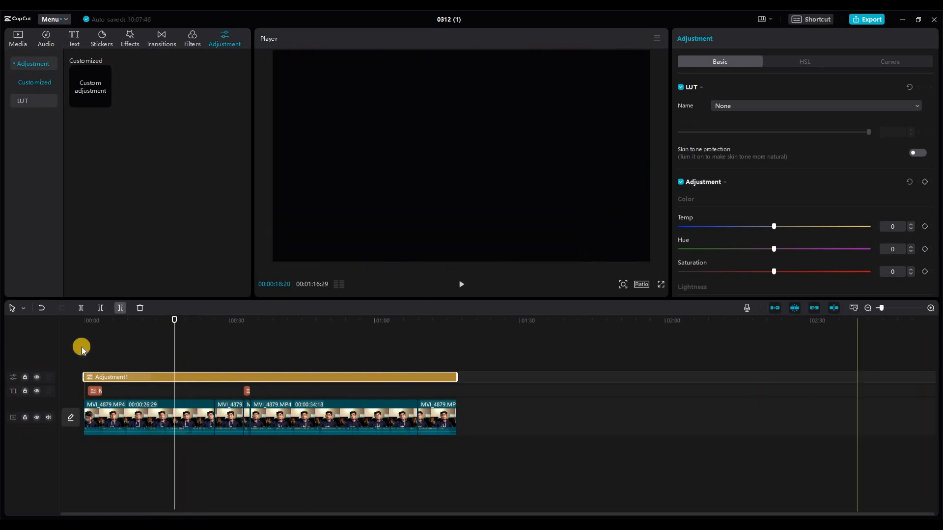
left_click(173, 321)
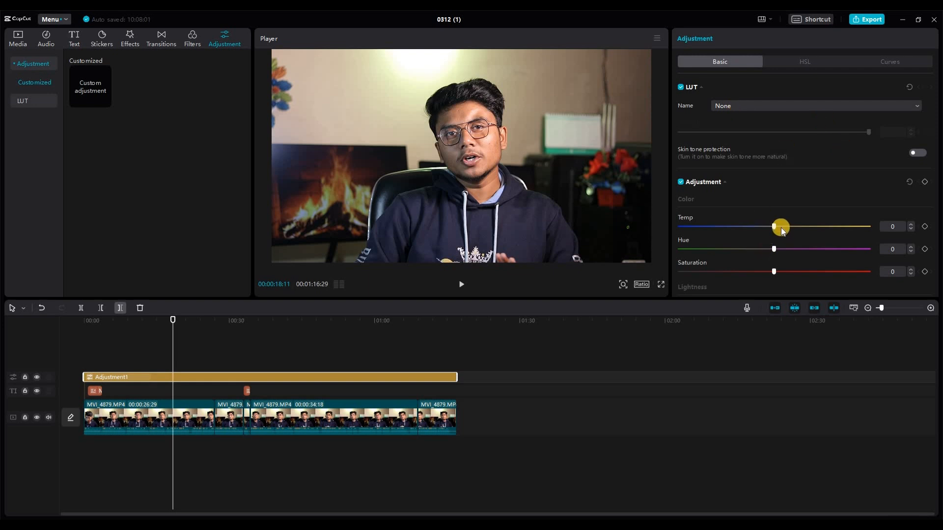
left_click_drag(802, 227, 736, 226)
scroll(808, 239, "down", 2)
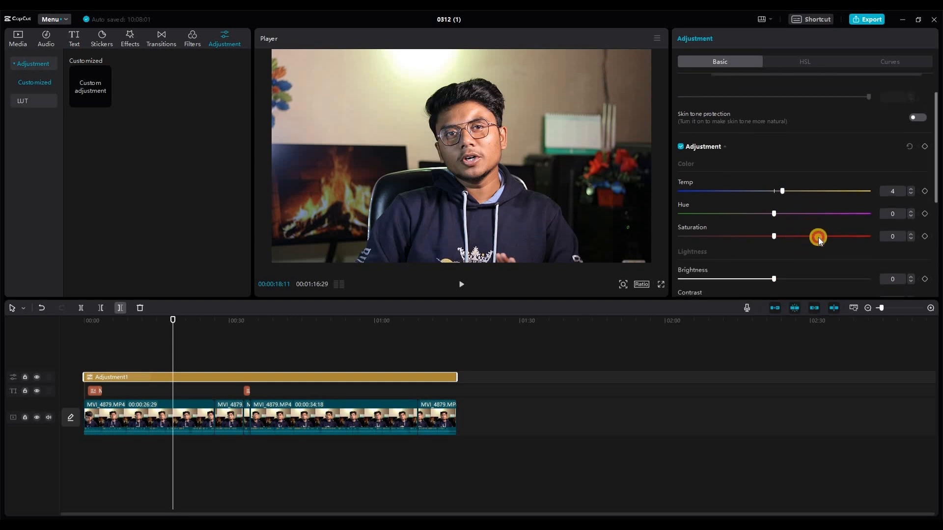
left_click_drag(818, 238, 811, 236)
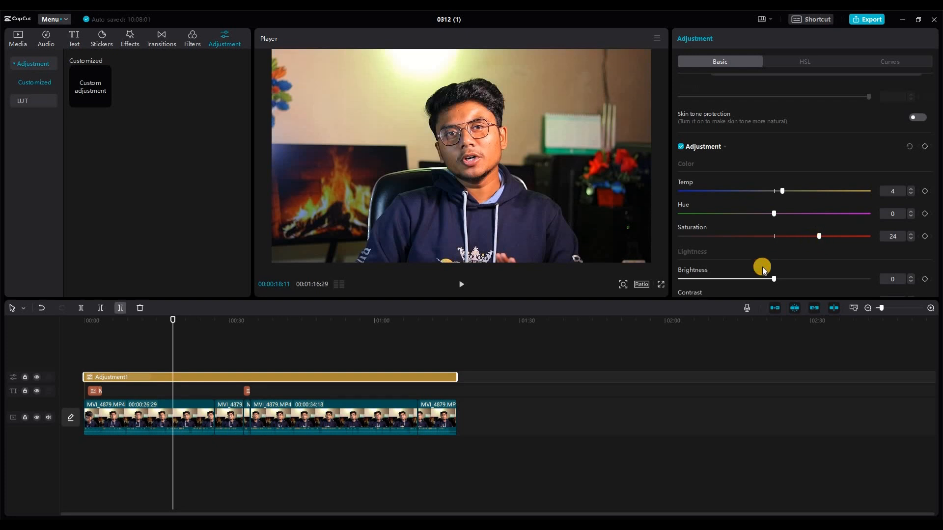
Set the adjustment layer's Contrast to 2, Highlight to -8, Shadow and Illumination to 11, Sharpen to 6 and Vignette to 7
scroll(780, 271, "down", 2)
mouse_move(780, 268)
left_mouse_down()
mouse_move(791, 265)
mouse_move(770, 267)
mouse_move(777, 256)
mouse_move(751, 253)
mouse_move(795, 276)
left_mouse_up()
scroll(776, 256, "down", 2)
scroll(796, 276, "down", 6)
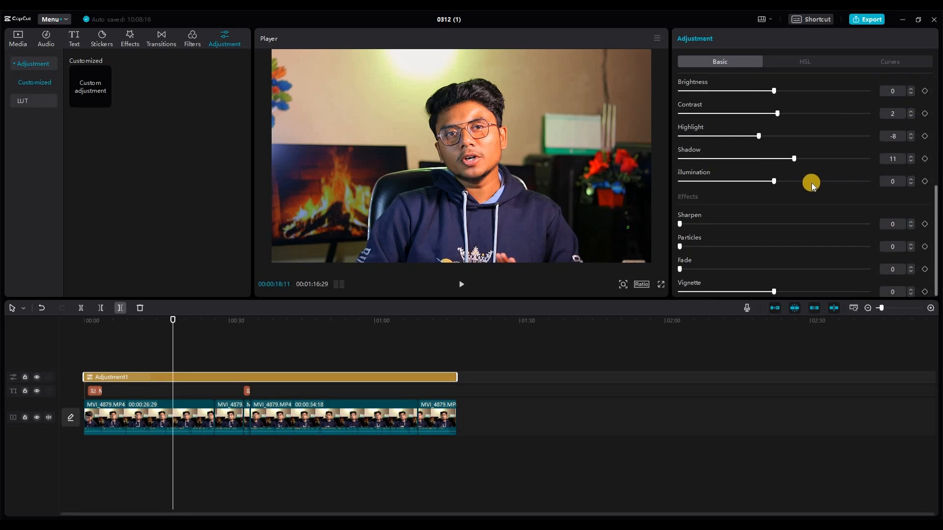
left_click(792, 180)
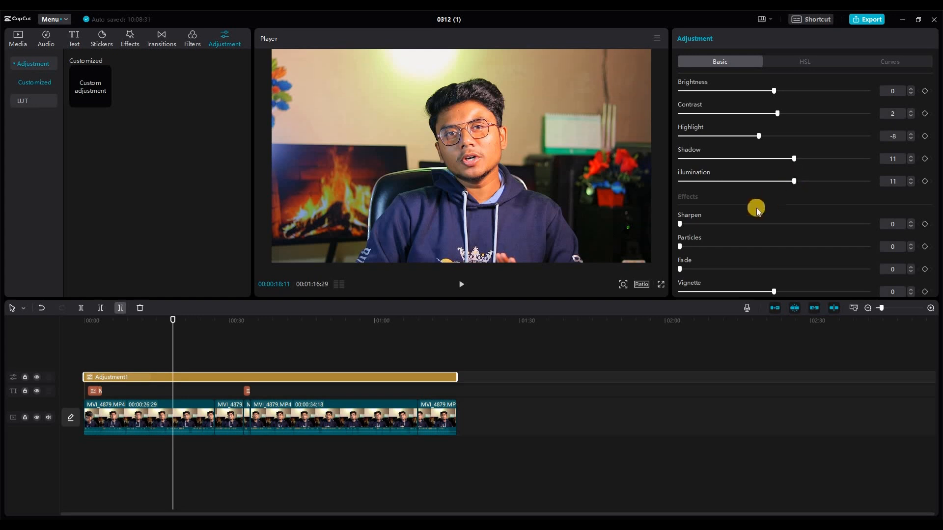
left_click_drag(692, 223, 693, 223)
left_click_drag(823, 290, 788, 295)
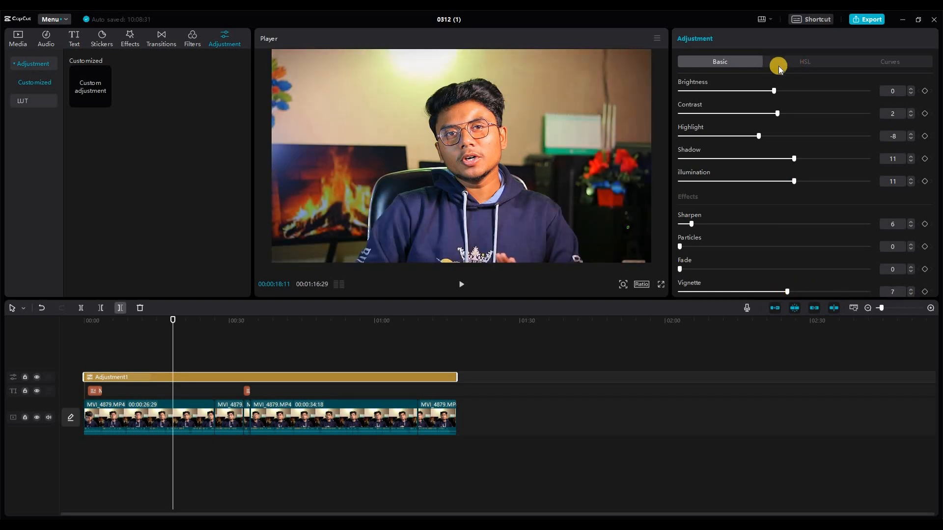
In the adjustment layer's HSL settings, set the orange saturation to -25 and the yellow saturation to 60
left_click(811, 64)
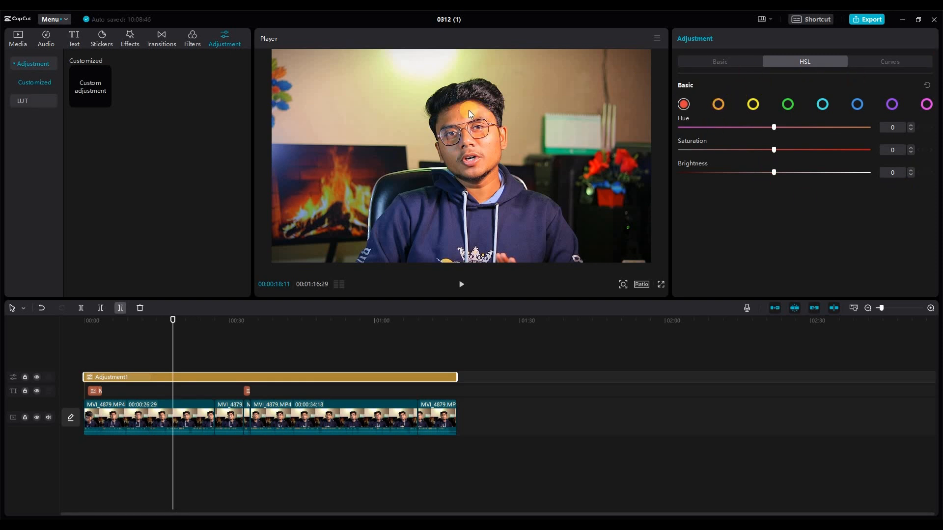
left_click(720, 103)
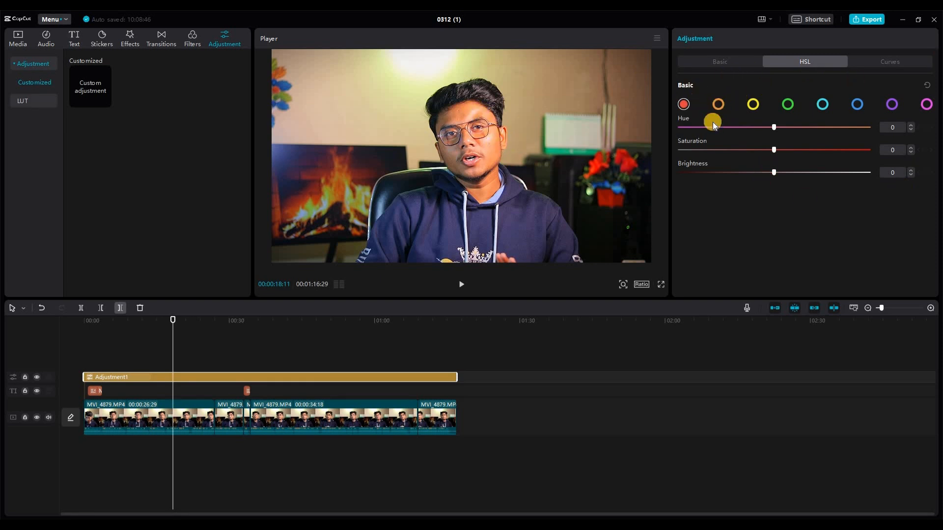
left_click(747, 151)
left_click_drag(748, 154, 751, 151)
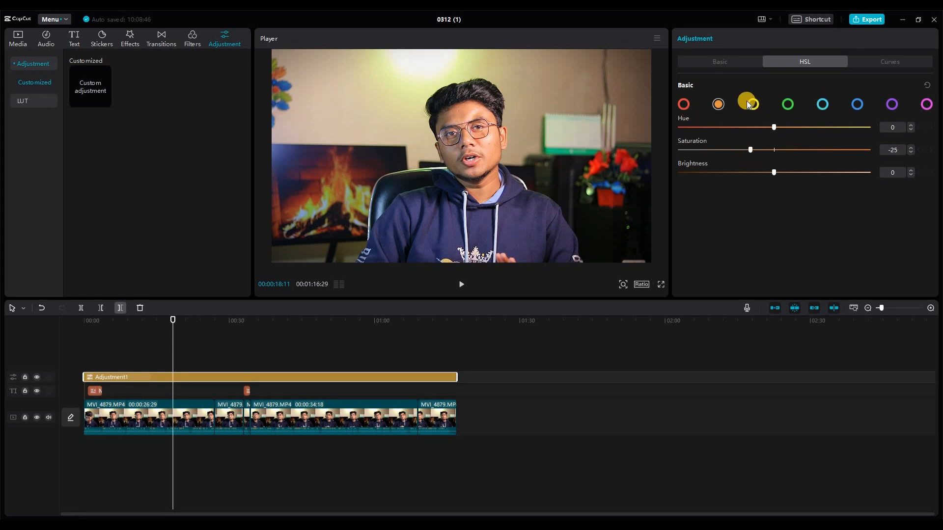
left_click(751, 105)
left_click(812, 150)
left_click(829, 150)
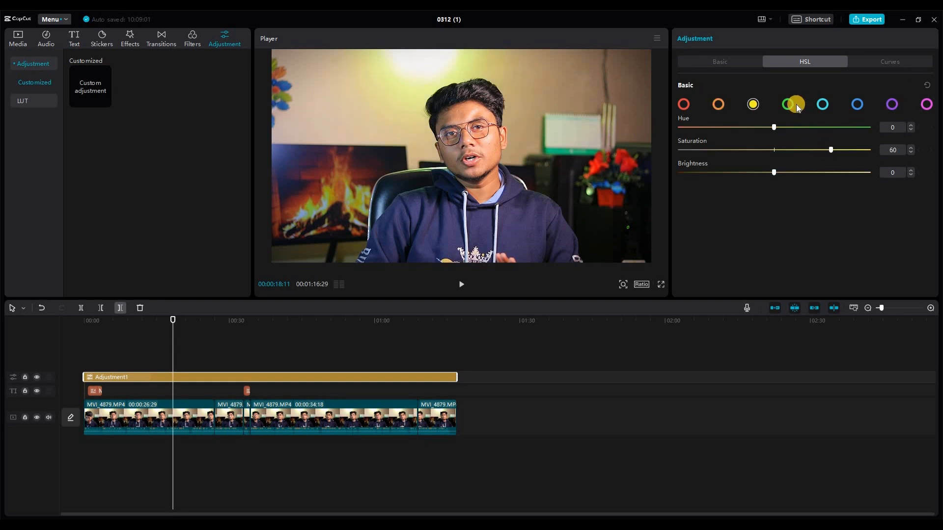
Set the green HSL saturation to 64 and raise the cyan saturation
left_click(788, 104)
left_click(834, 150)
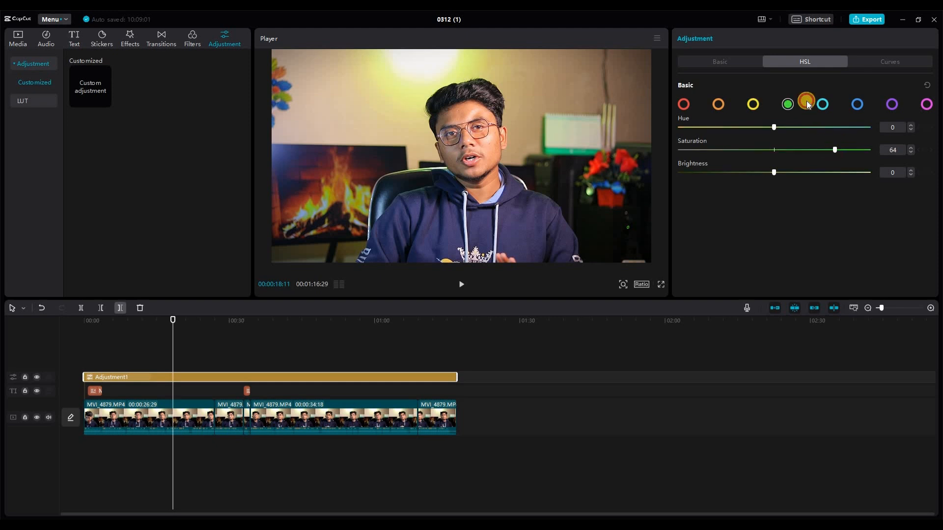
left_click(823, 105)
left_click(841, 150)
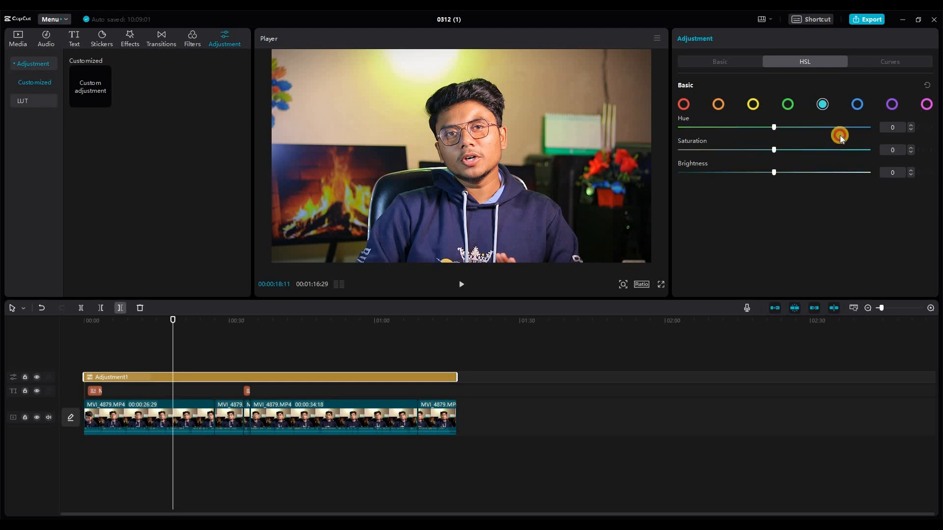
Raise the blue HSL saturation strongly and set the red saturation to 23
left_click(863, 105)
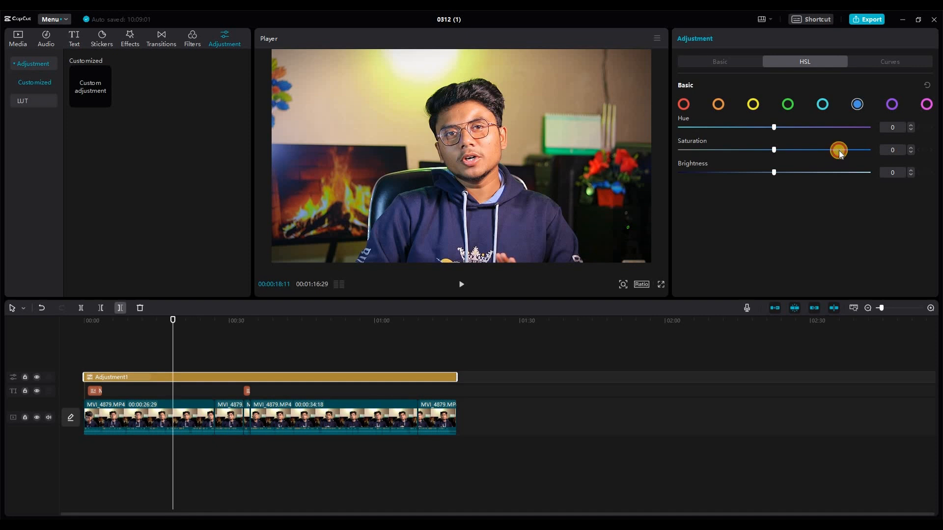
left_click_drag(847, 151, 549, 210)
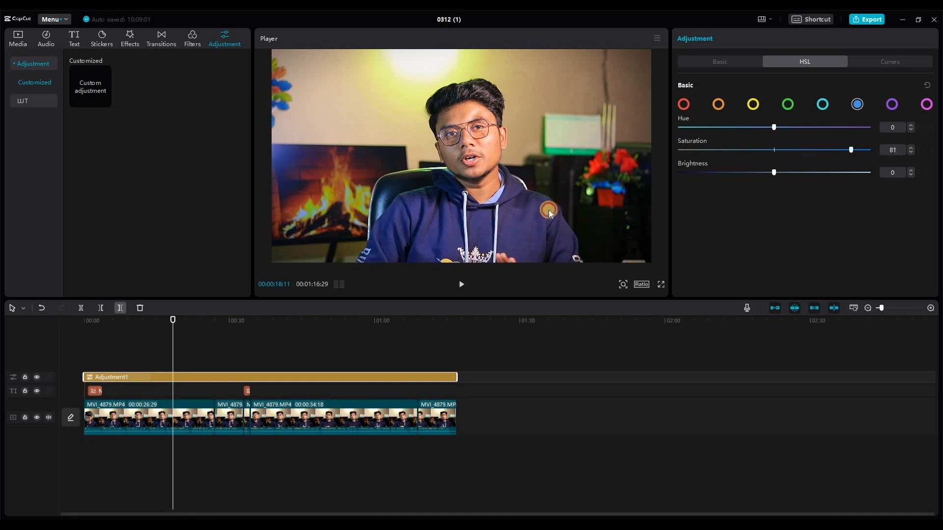
left_click_drag(838, 160, 848, 155)
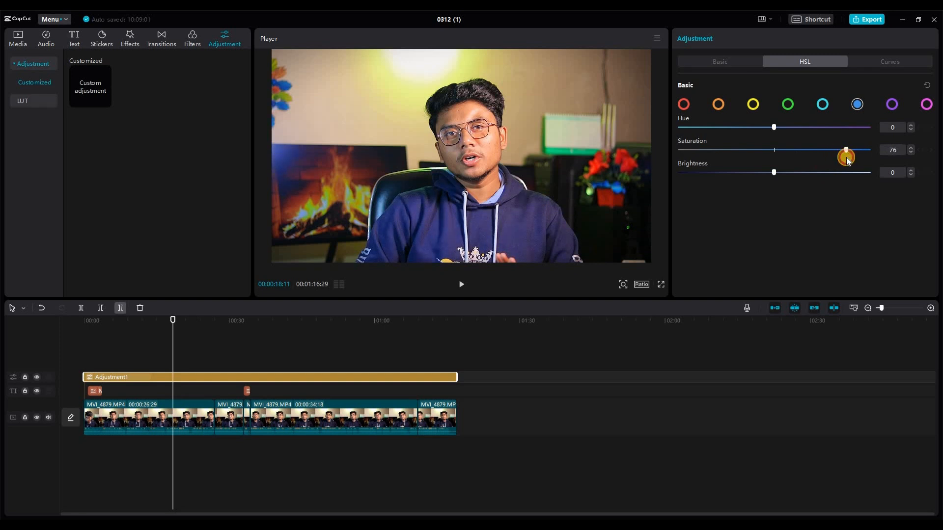
left_click_drag(850, 155, 853, 155)
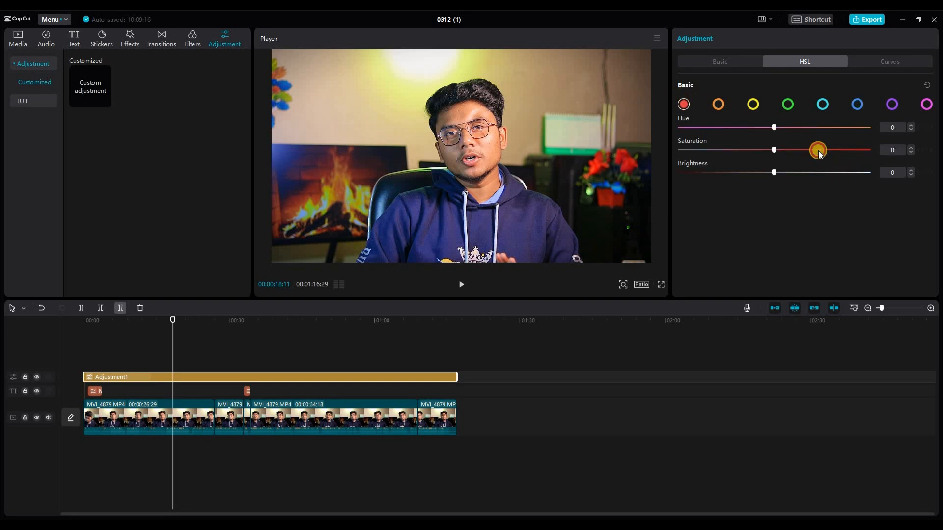
left_click_drag(819, 151, 796, 151)
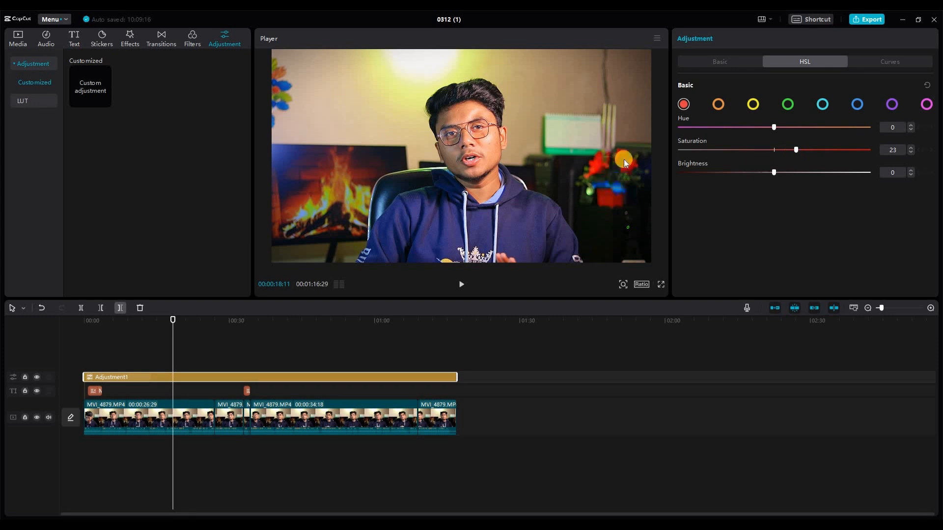
Set the HSL saturation of red to 27 and orange to -36, comparing the footage with the adjustment track hidden and shown
left_click_drag(798, 150, 800, 150)
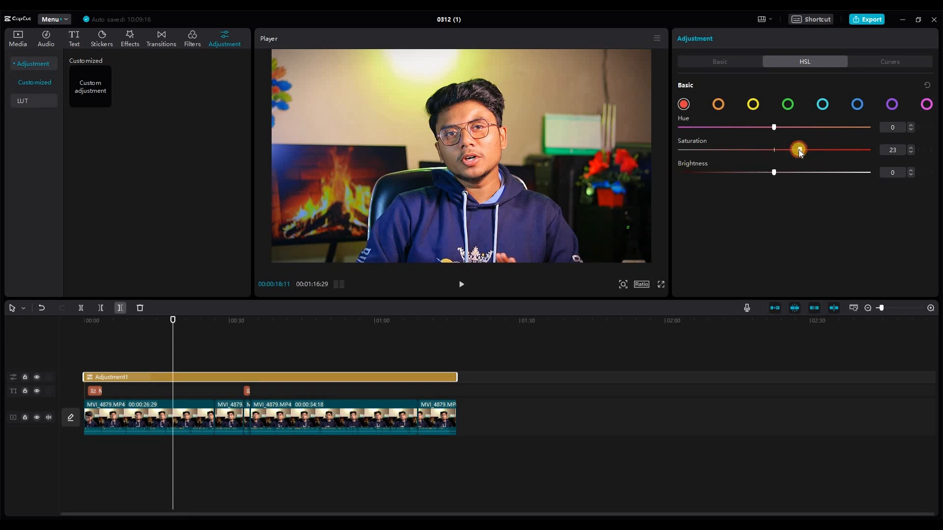
left_click_drag(187, 323, 340, 326)
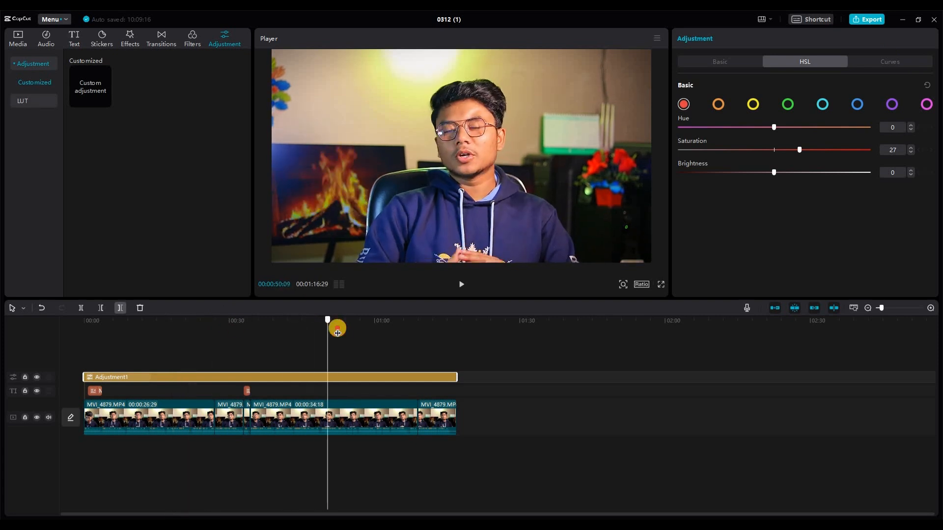
left_click(36, 379)
left_click(37, 378)
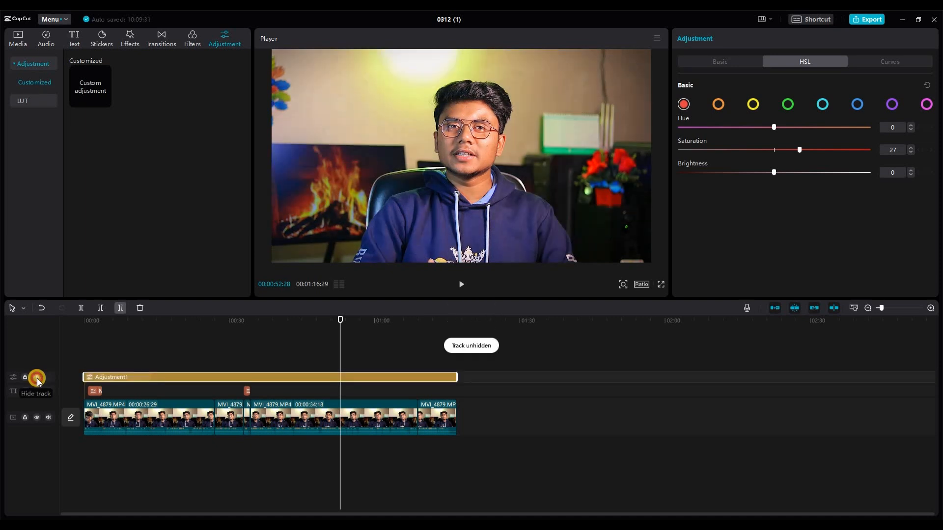
left_click(37, 378)
left_click(37, 378)
left_click(37, 378)
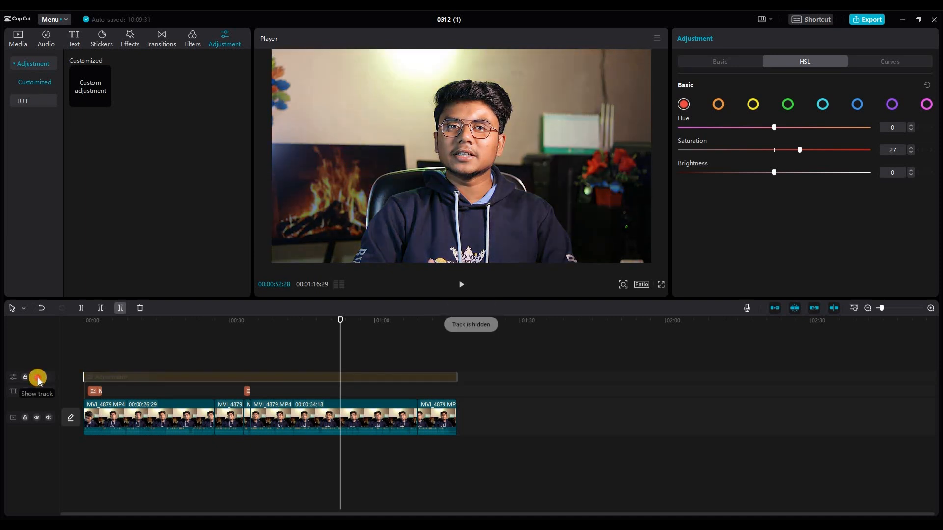
left_click(38, 378)
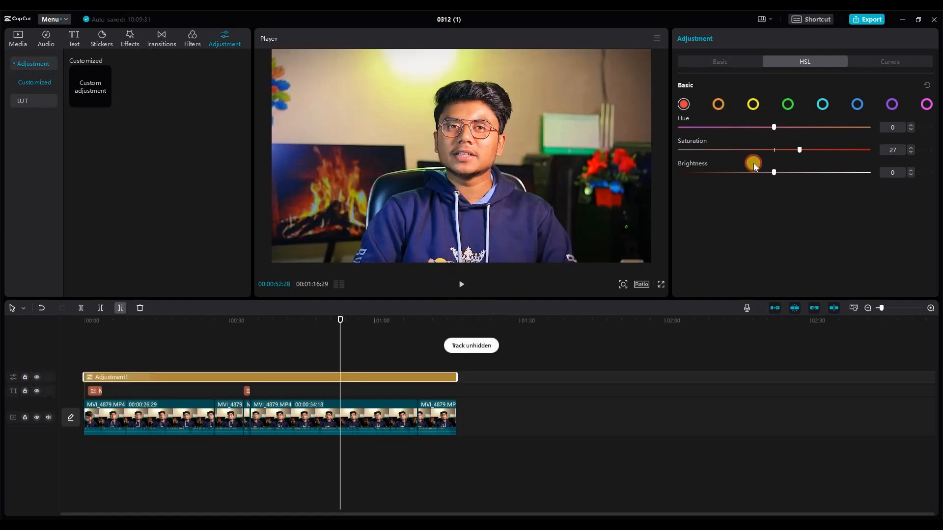
left_click_drag(751, 150, 740, 149)
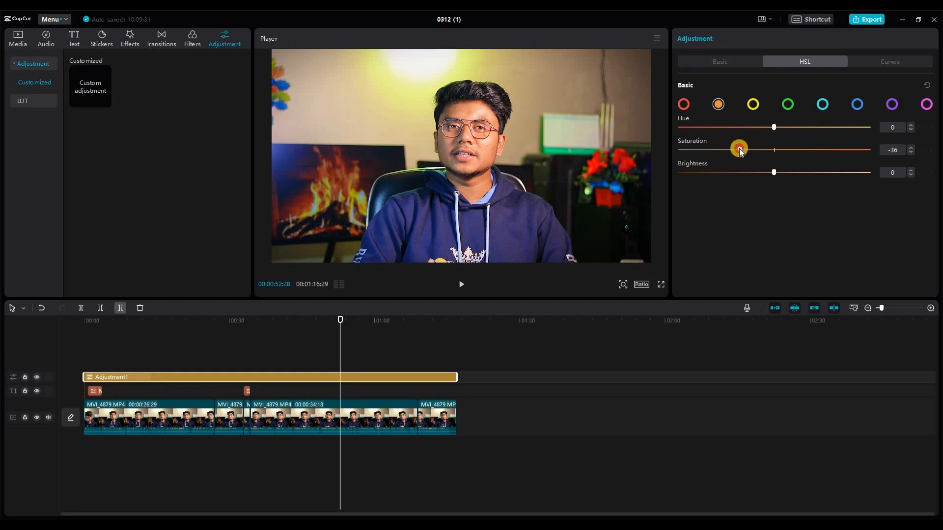
Shape the adjustment layer's Brightness (Luma) curve with three added points, lifting the lower midtones slightly above the diagonal
left_click(890, 62)
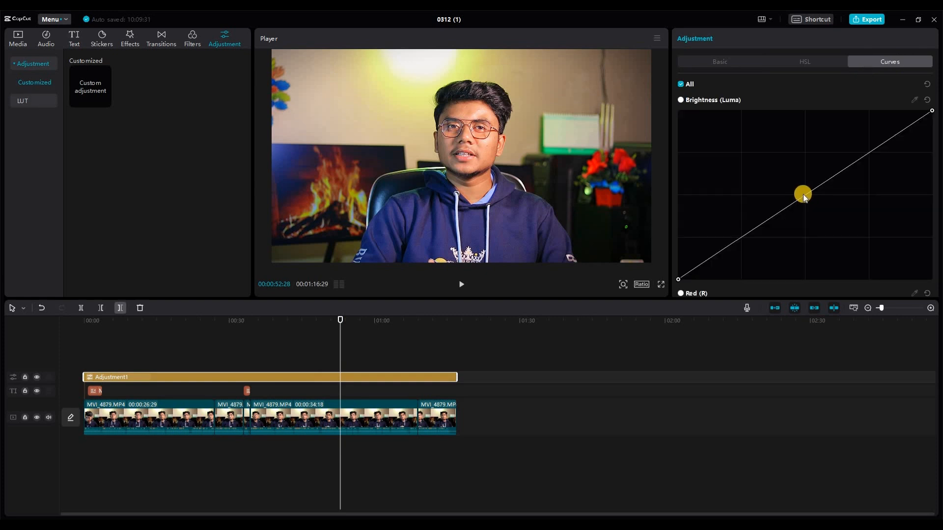
mouse_move(804, 193)
left_mouse_down()
mouse_move(773, 187)
mouse_move(786, 202)
mouse_move(809, 184)
mouse_move(809, 166)
mouse_move(815, 181)
left_mouse_up()
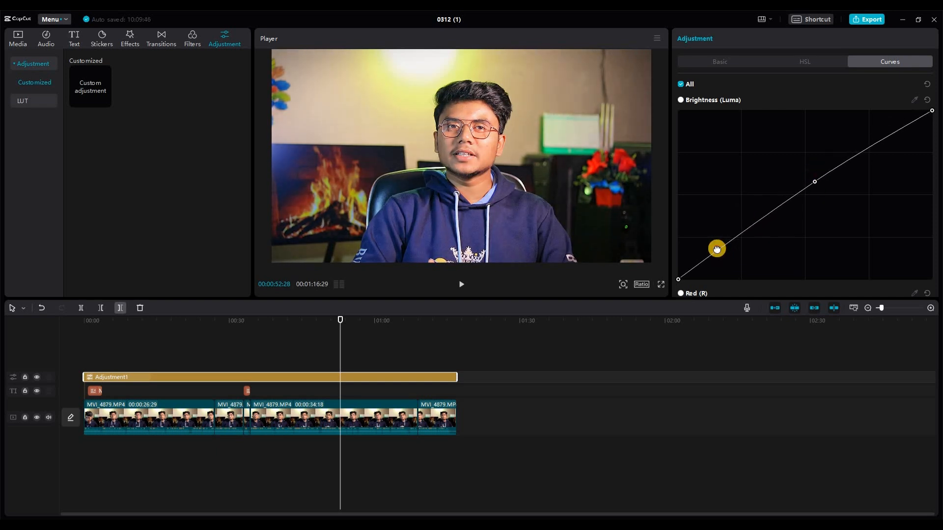
left_click(715, 247)
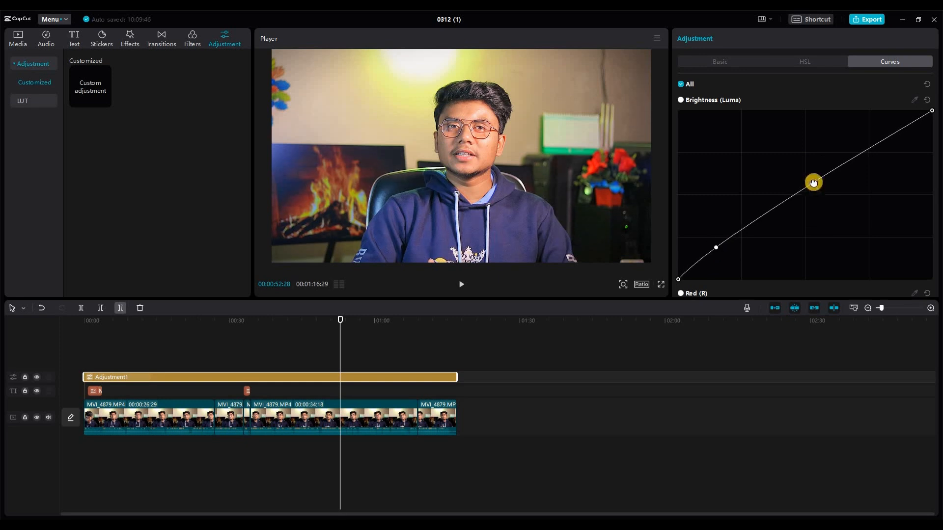
left_click_drag(817, 192, 810, 186)
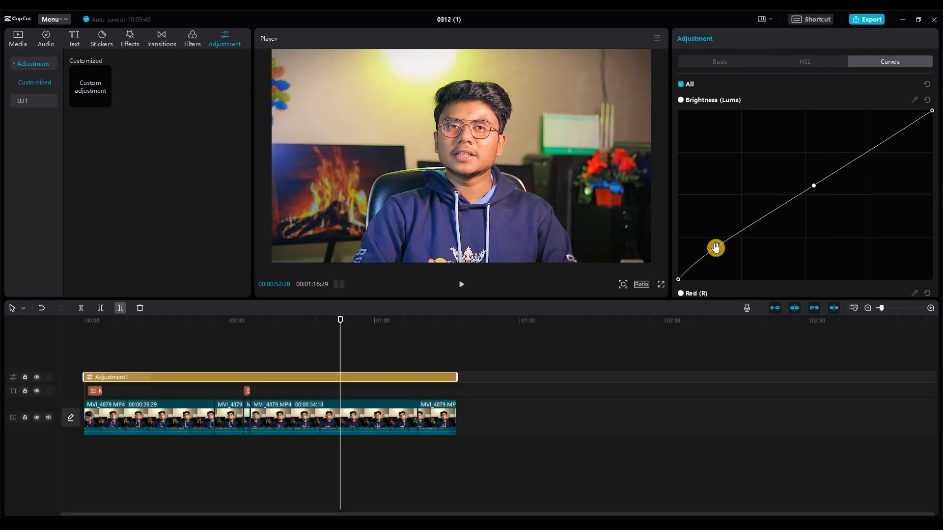
left_click_drag(720, 252, 741, 229)
left_click(745, 231)
left_click(806, 198)
left_click(793, 199)
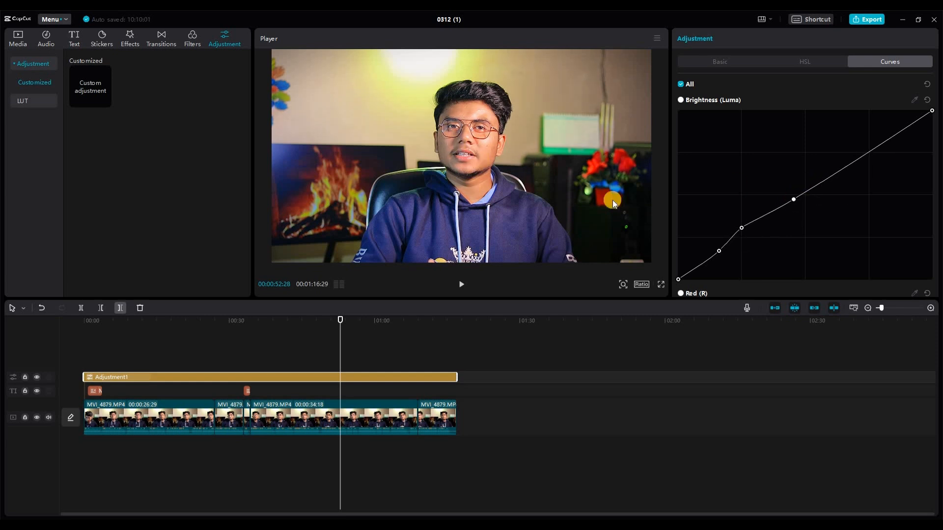
left_click_drag(741, 229, 739, 232)
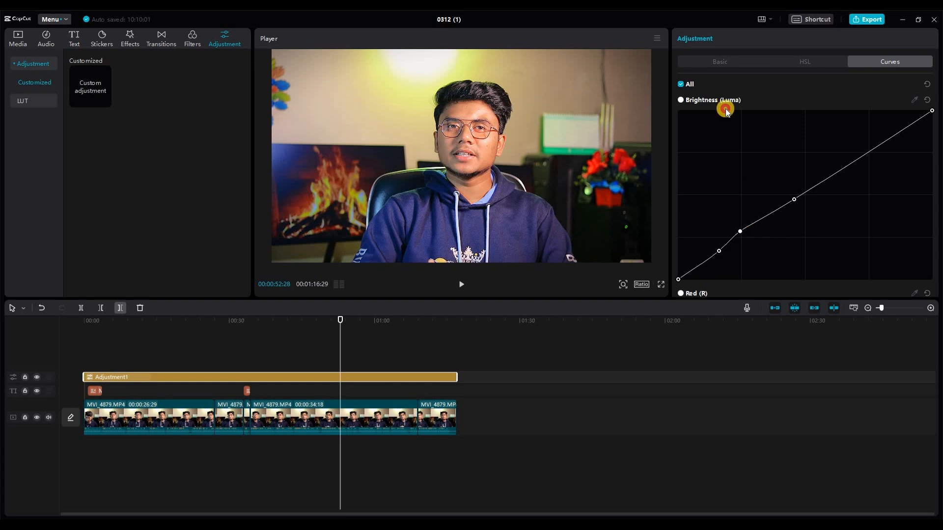
Set the adjustment layer's Contrast to 5 and scrub through the timeline to check the grade
left_click(720, 61)
scroll(782, 109, "down", 8)
left_click_drag(789, 112, 785, 111)
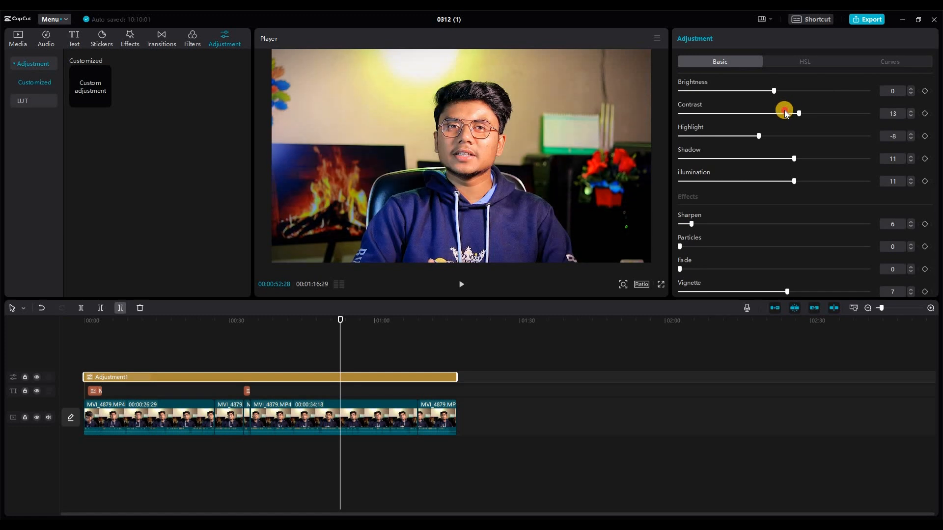
left_click_drag(122, 319, 519, 349)
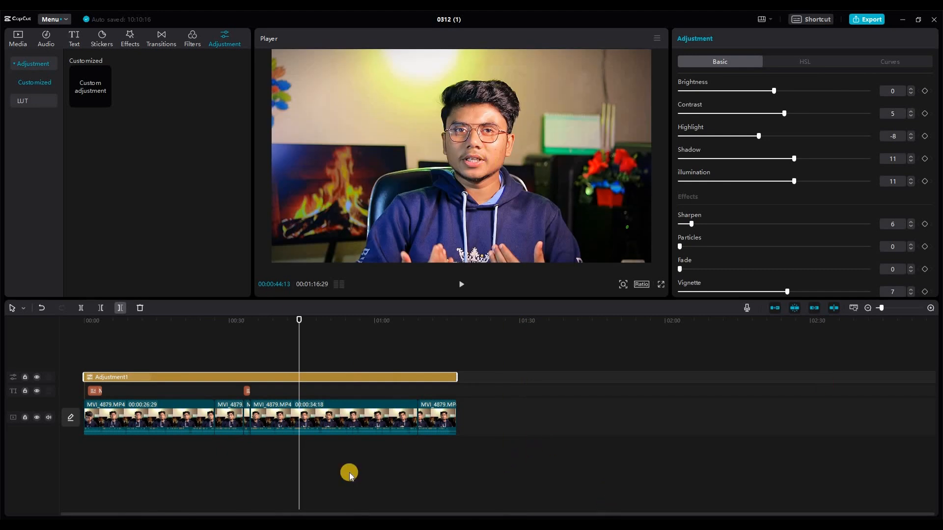
Select all the video clips and enable Face enhancement with Smooth at 40 and Brighten at 7
left_click(114, 428)
left_click_drag(463, 430, 484, 429)
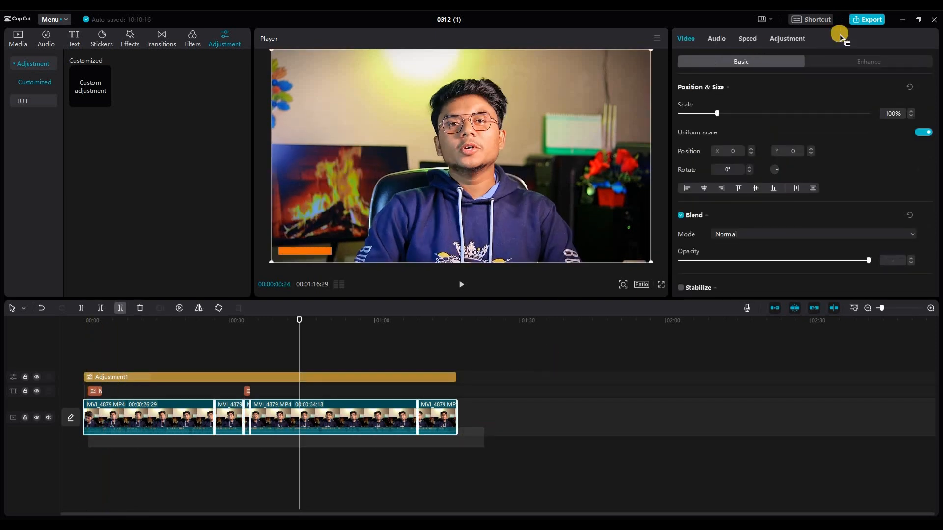
left_click(874, 63)
left_click(681, 88)
left_click_drag(692, 128, 910, 128)
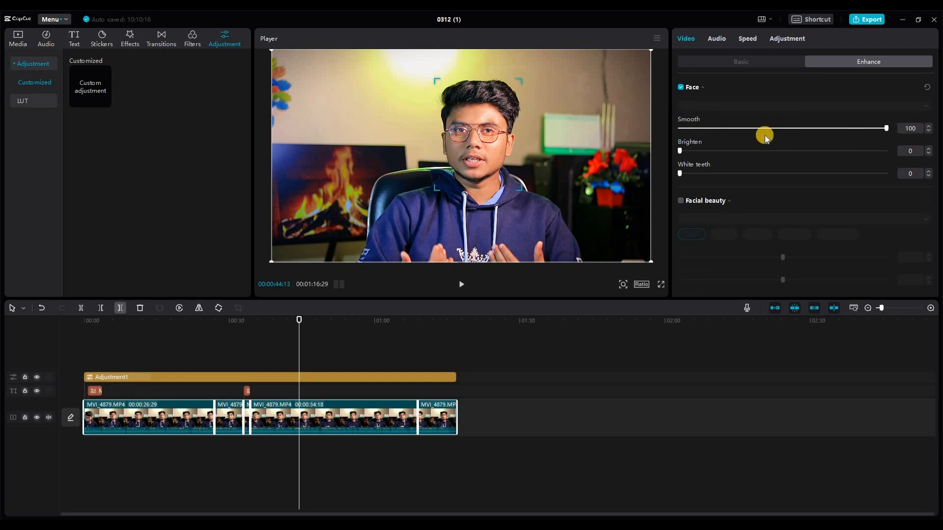
left_click_drag(732, 128, 763, 126)
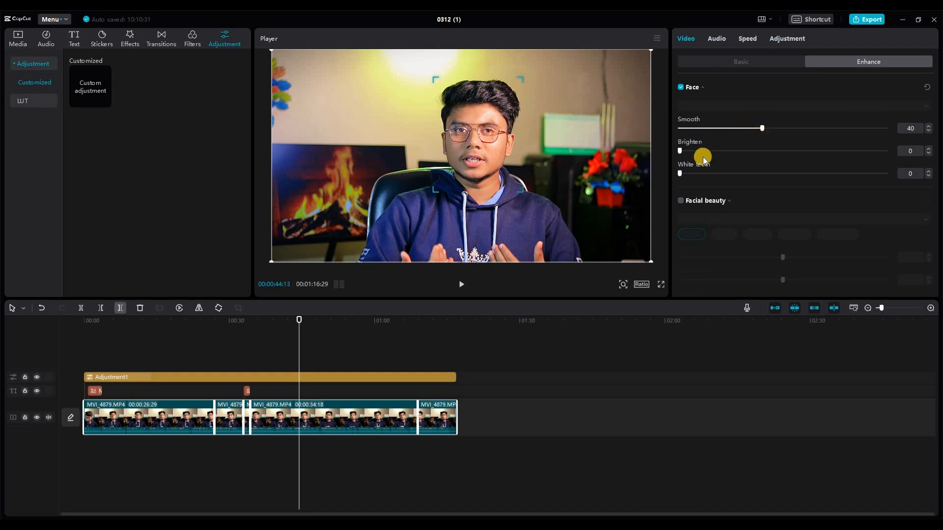
mouse_move(681, 150)
left_mouse_down()
mouse_move(888, 150)
mouse_move(702, 159)
mouse_move(892, 160)
mouse_move(697, 156)
left_mouse_up()
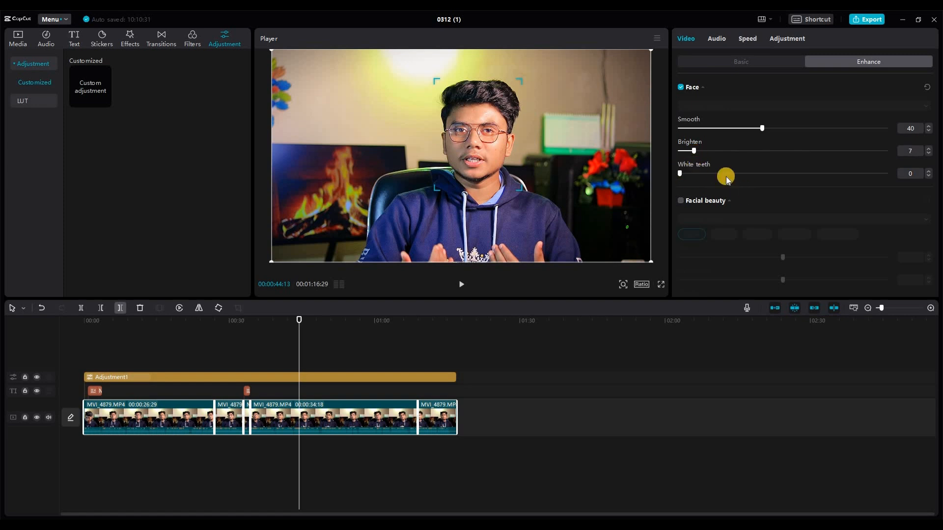
Enable Facial beauty for the selected clips and look through its Face, Eyes, Nose, Mouth and Eyebrows options
scroll(729, 174, "down", 1)
scroll(688, 132, "down", 1)
left_click(680, 129)
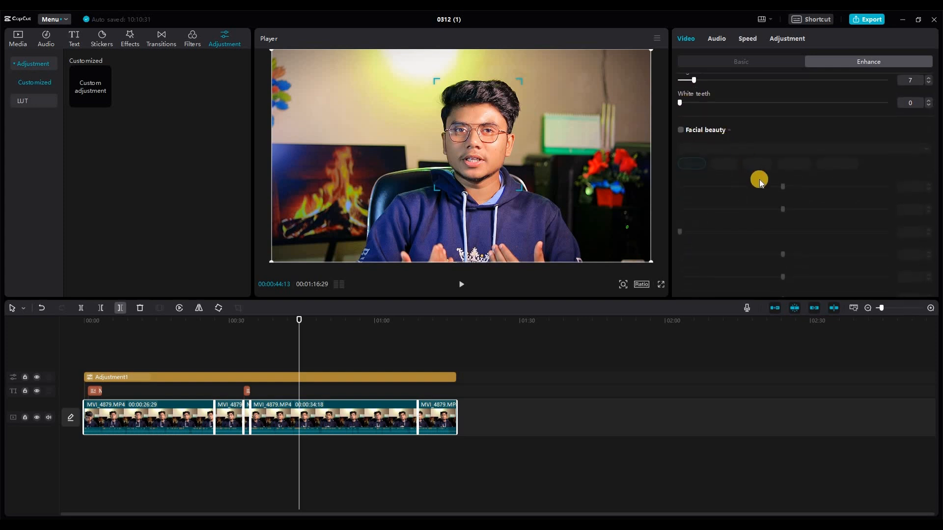
scroll(759, 175, "down", 1)
scroll(768, 186, "down", 5)
scroll(754, 189, "up", 9)
scroll(757, 188, "down", 1)
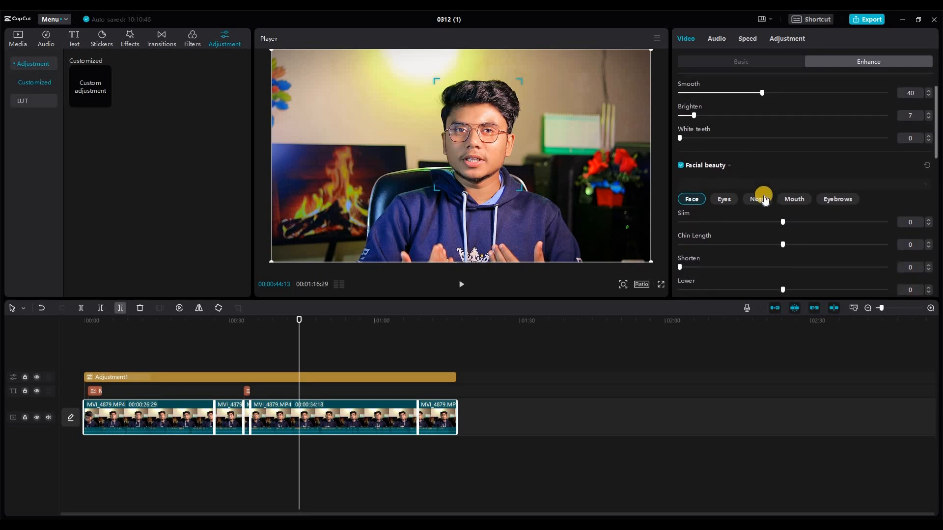
scroll(741, 186, "down", 2)
scroll(693, 91, "down", 2)
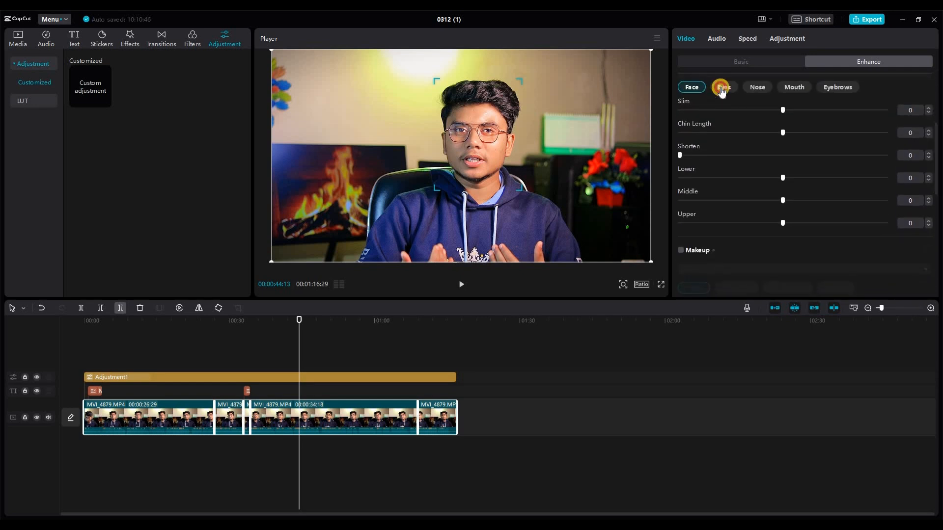
left_click(723, 89)
left_click(758, 89)
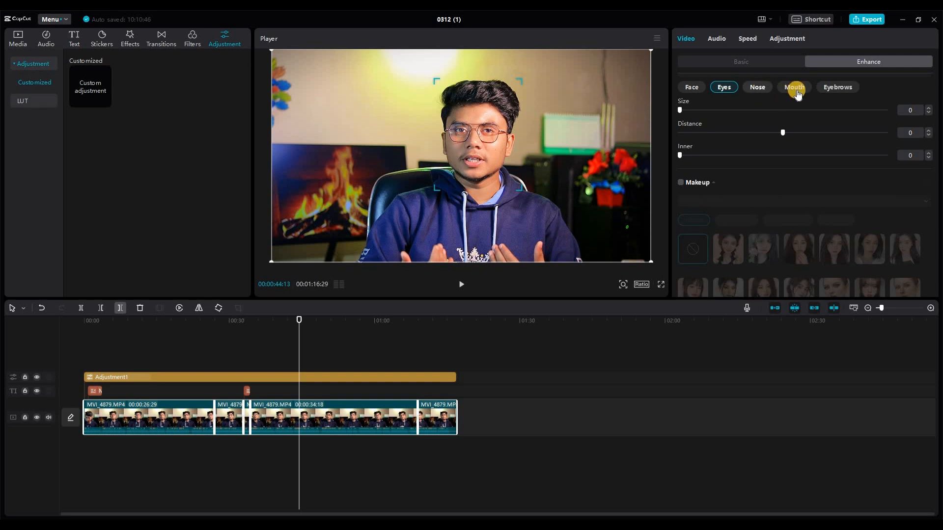
left_click(796, 89)
left_click(840, 91)
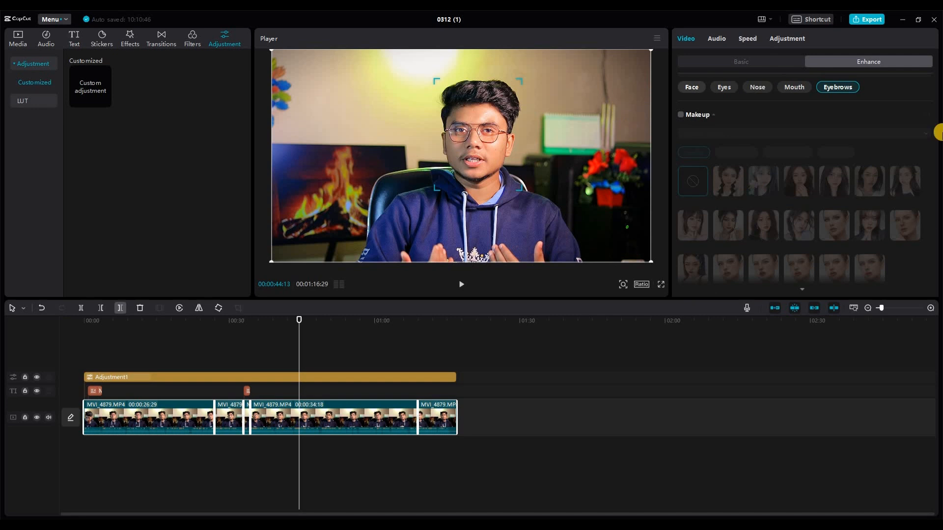
left_click(695, 88)
scroll(838, 180, "up", 3)
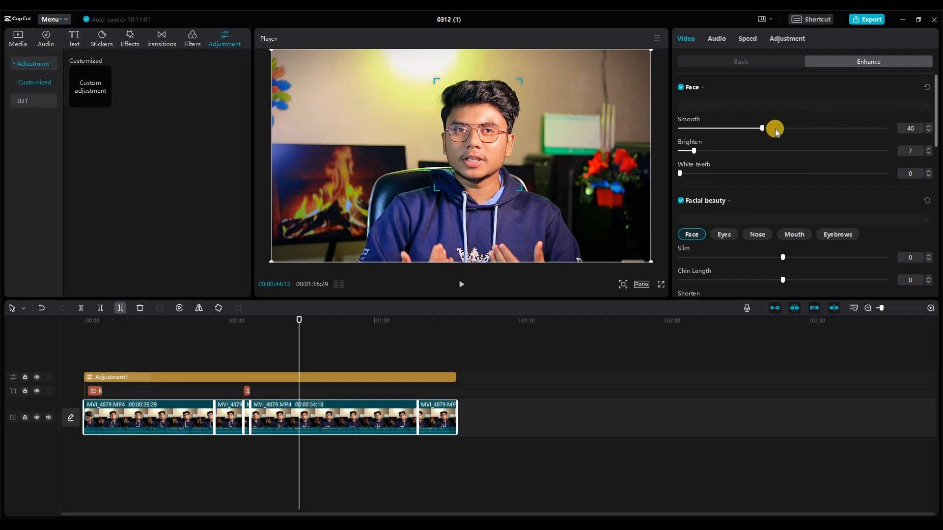
Play the graded video full screen from about 5 seconds and return to the maximized editor
left_click(336, 322)
left_click(108, 336)
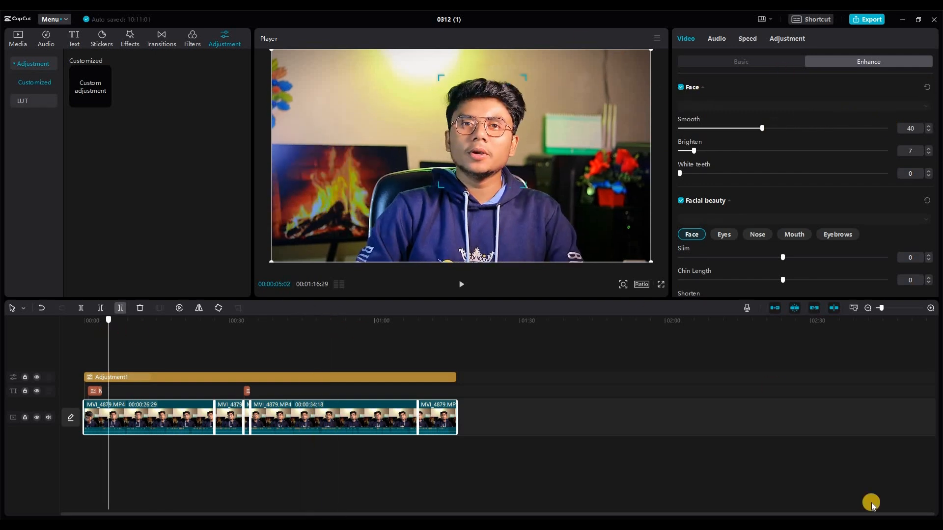
left_click(835, 523)
scroll(652, 294, "down", 6)
left_click(661, 284)
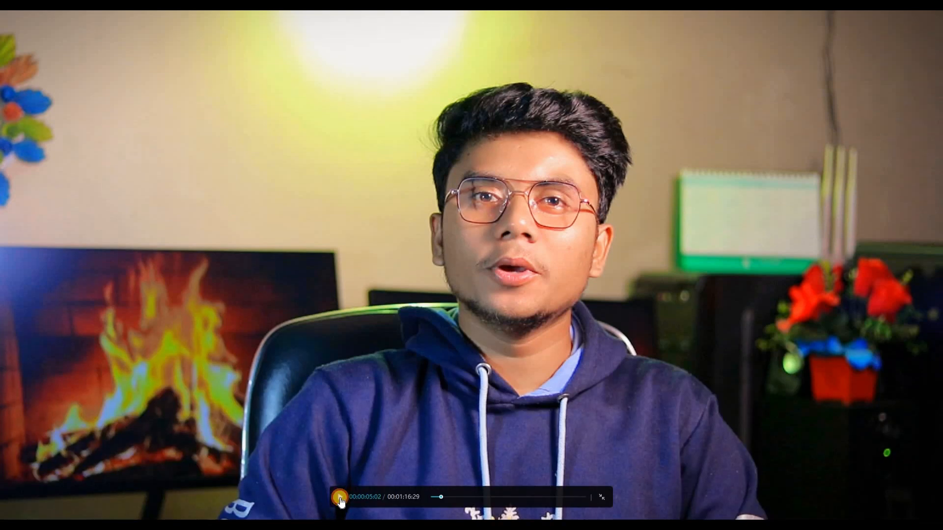
left_click(341, 500)
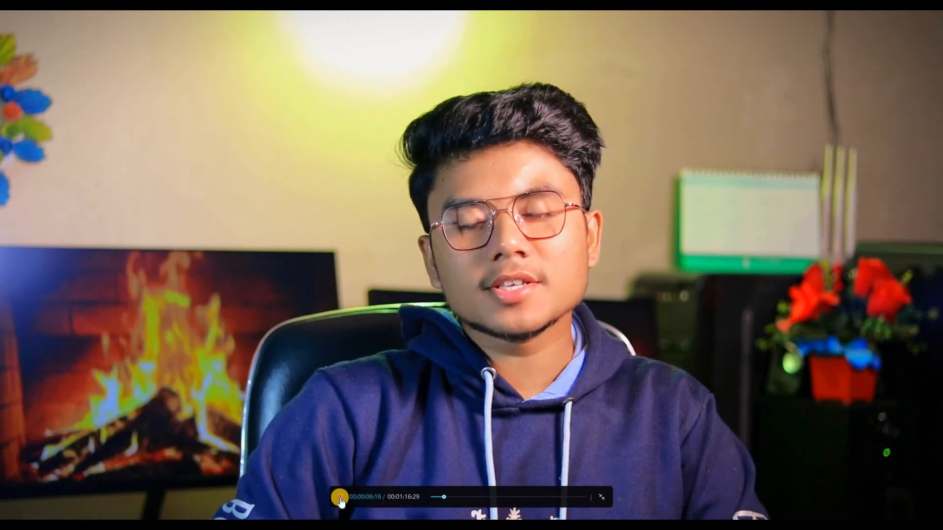
key("space")
left_click(602, 498)
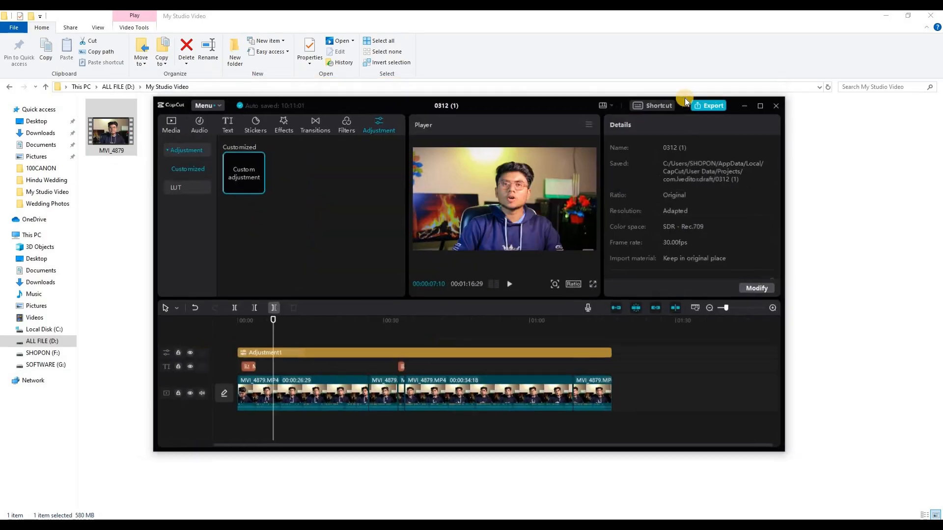
left_click(765, 107)
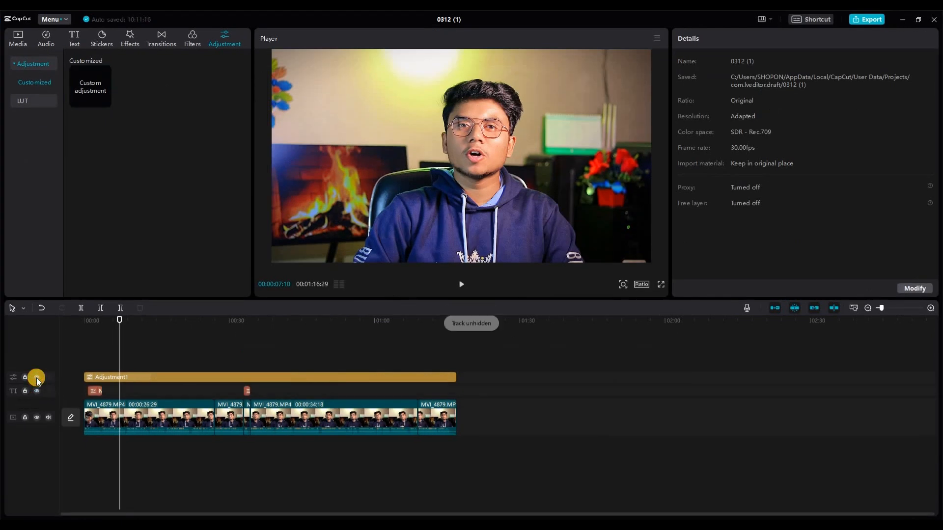
Compare the footage with the adjustment track hidden and shown, and scrub through the whole timeline to review the edit
left_click(36, 377)
left_click(37, 382)
left_click(146, 319)
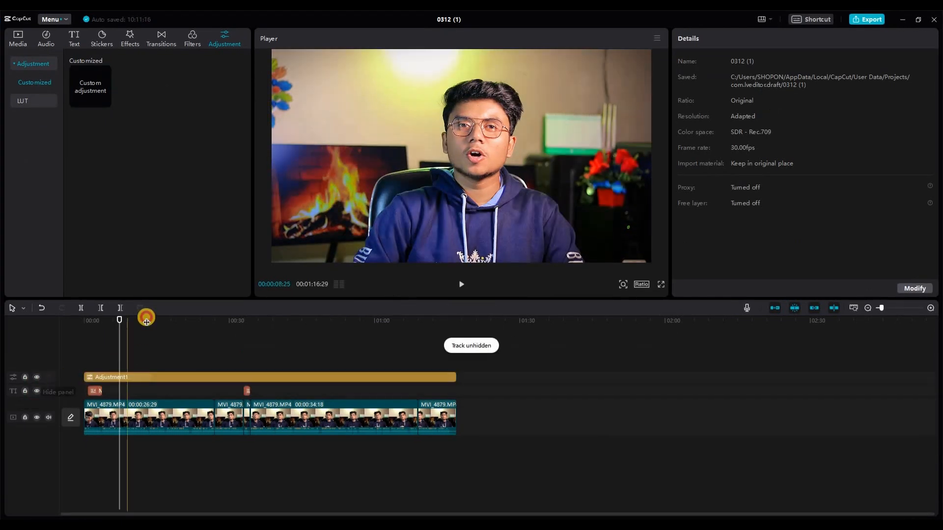
left_click(37, 377)
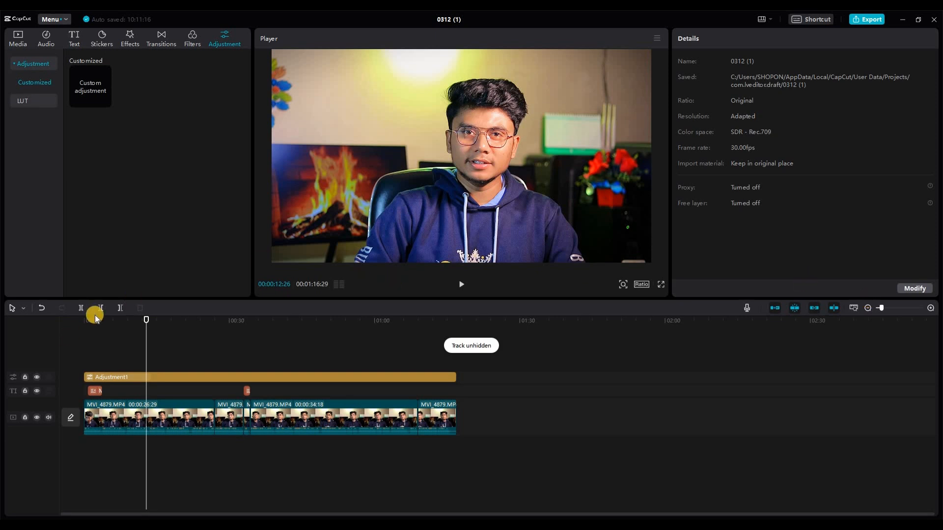
left_click(114, 321)
left_click_drag(227, 325, 434, 315)
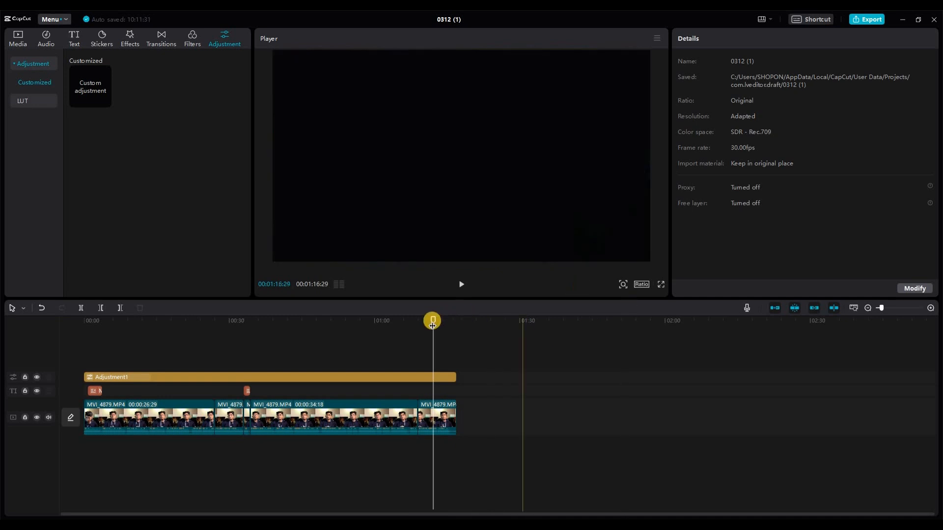
left_click(450, 318)
left_click_drag(180, 305, 360, 298)
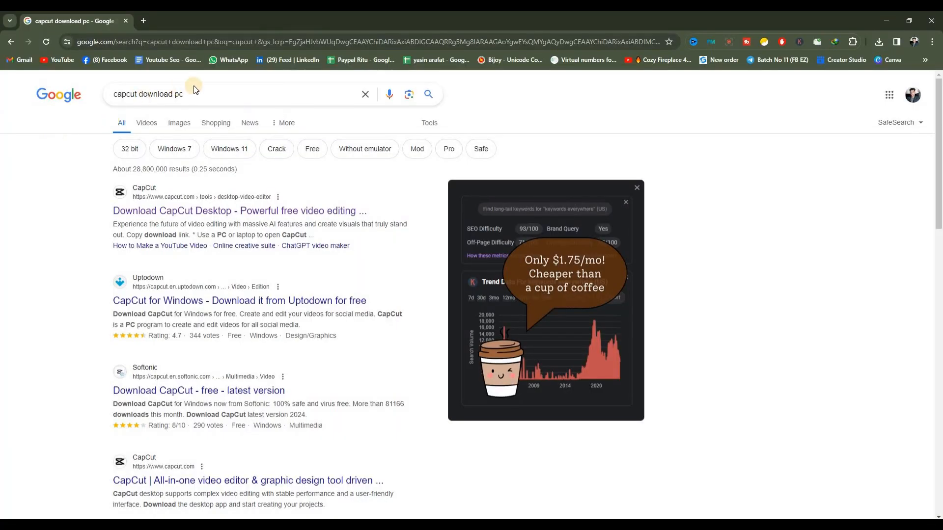
In the web browser, look over the Google results and search suggestions for "capcut download pc"
scroll(636, 204, "down", 5)
scroll(647, 188, "up", 5)
left_click(218, 103)
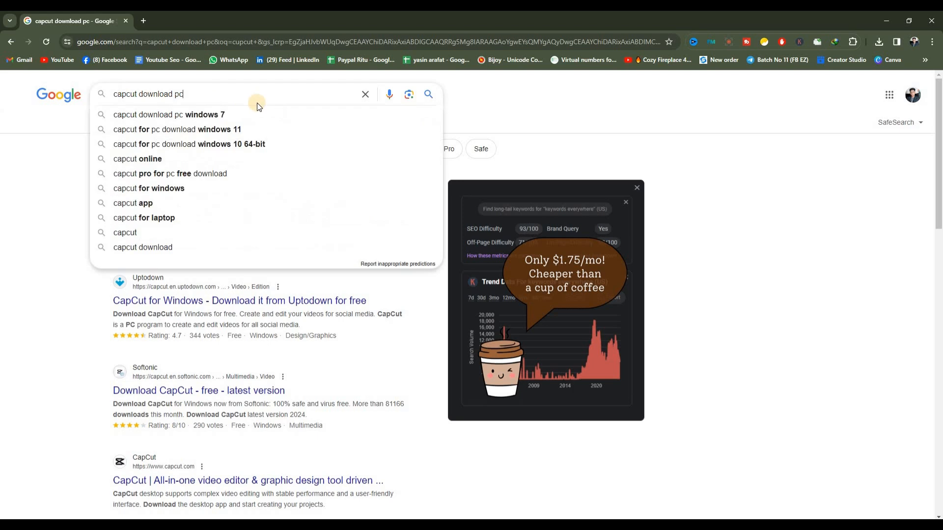
left_click(370, 271)
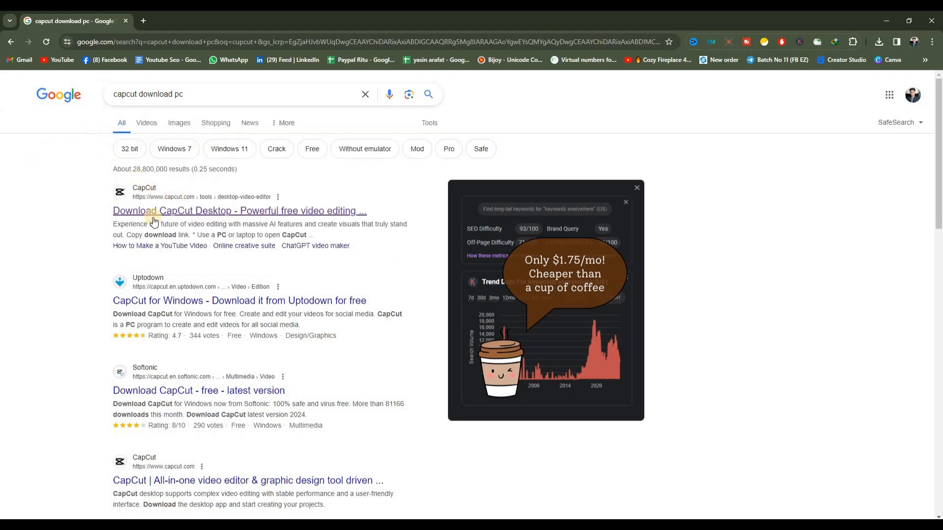
Open the official "Download CapCut Desktop" result and the capcut.com "All-in-one video editor" result in separate new tabs
right_click(221, 225)
left_click(285, 349)
scroll(305, 221, "down", 5)
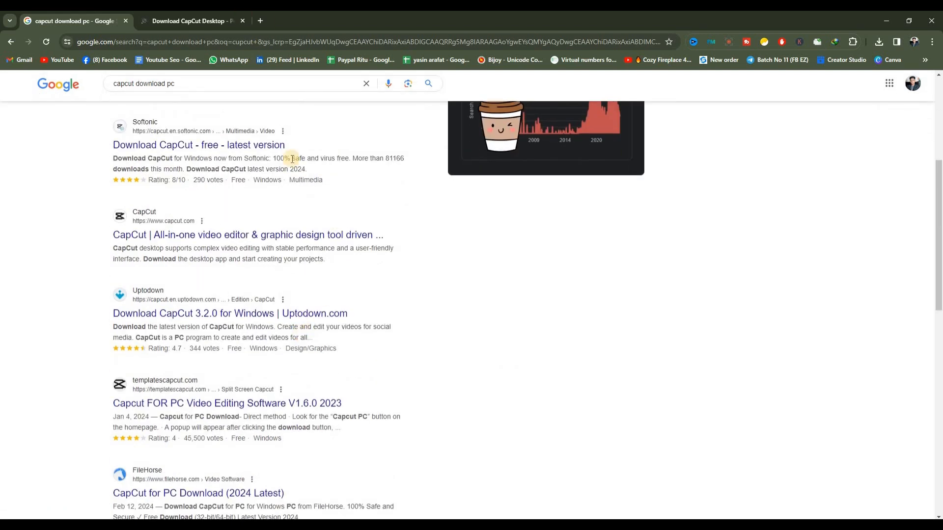
right_click(309, 236)
left_click(344, 243)
Check the CapCut homepage and start the free CapCut installer download from the capcut.com desktop video editor page
key("ctrl+Tab")
left_click(924, 118)
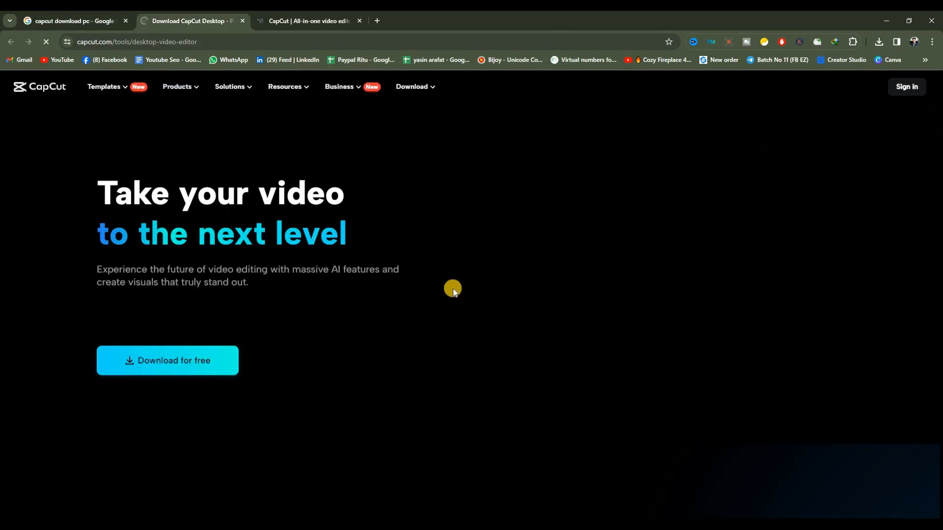
left_click(217, 365)
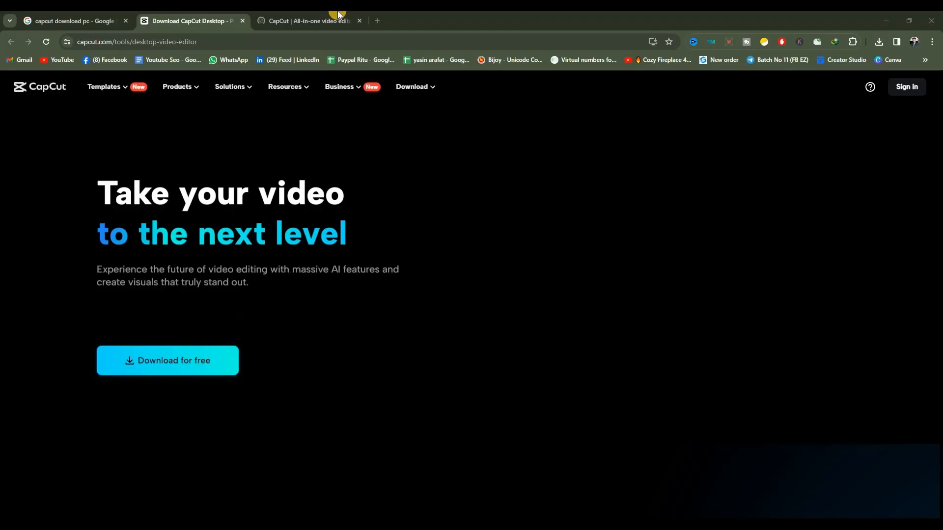
left_click(305, 21)
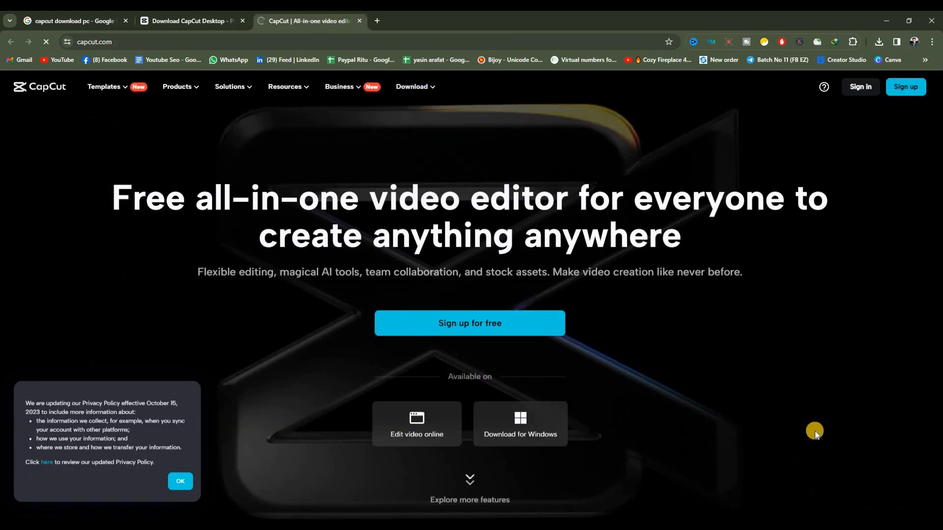
key("ctrl+shift+Tab")
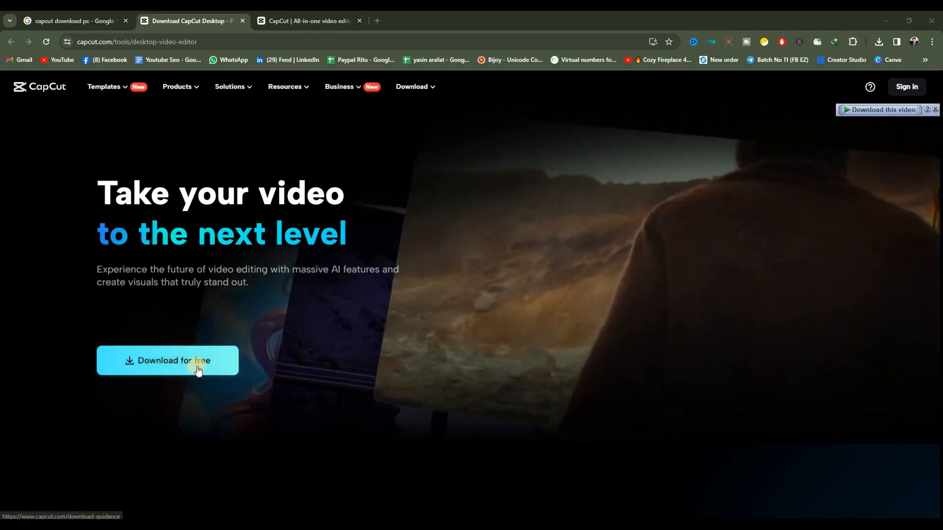
left_click(168, 351)
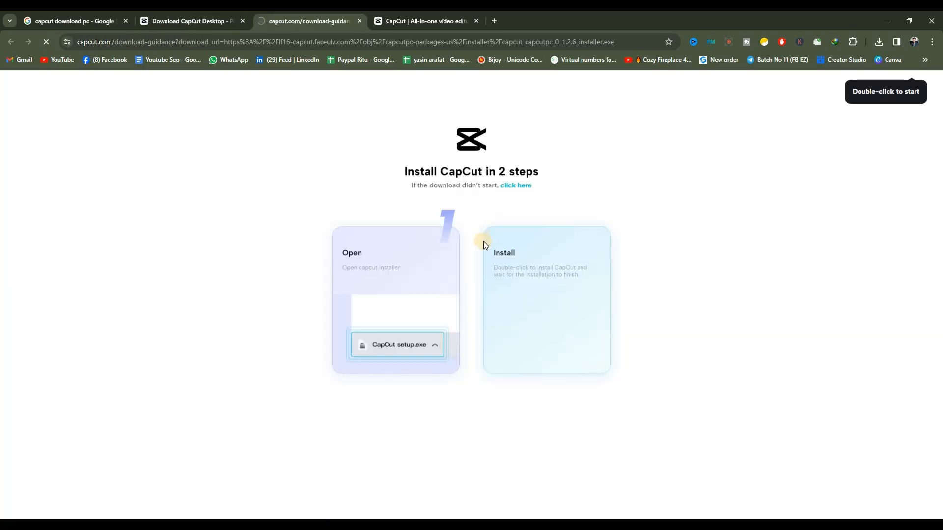